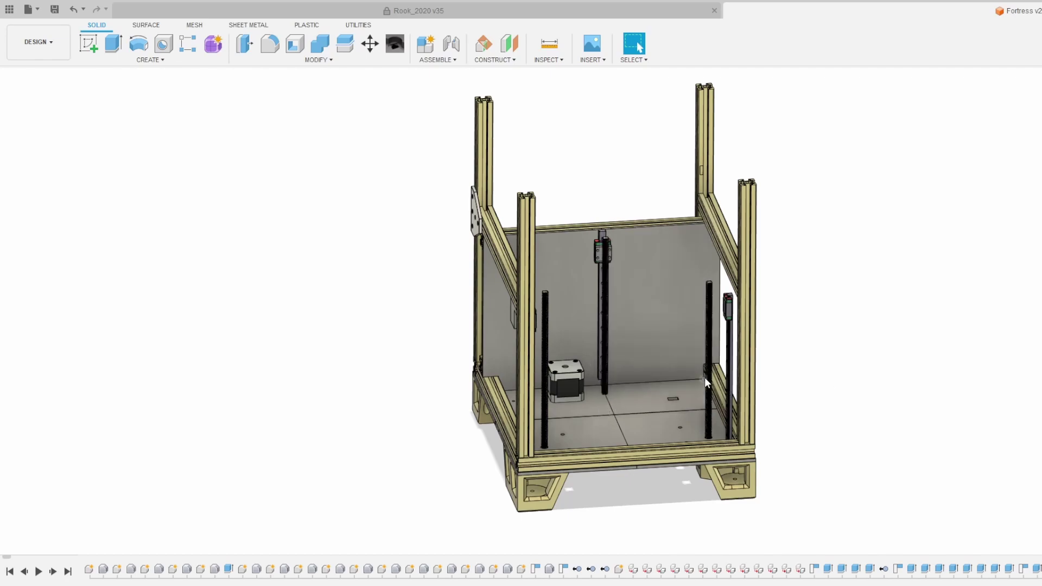
Step: Orbit beneath the frame and zoom in on the left rail's carriage block and lead screw
middle_click_drag(793, 330, 543, 413, "shift")
scroll(481, 441, "up", 6)
middle_click_drag(531, 483, 463, 358, "shift")
scroll(458, 352, "down", 2)
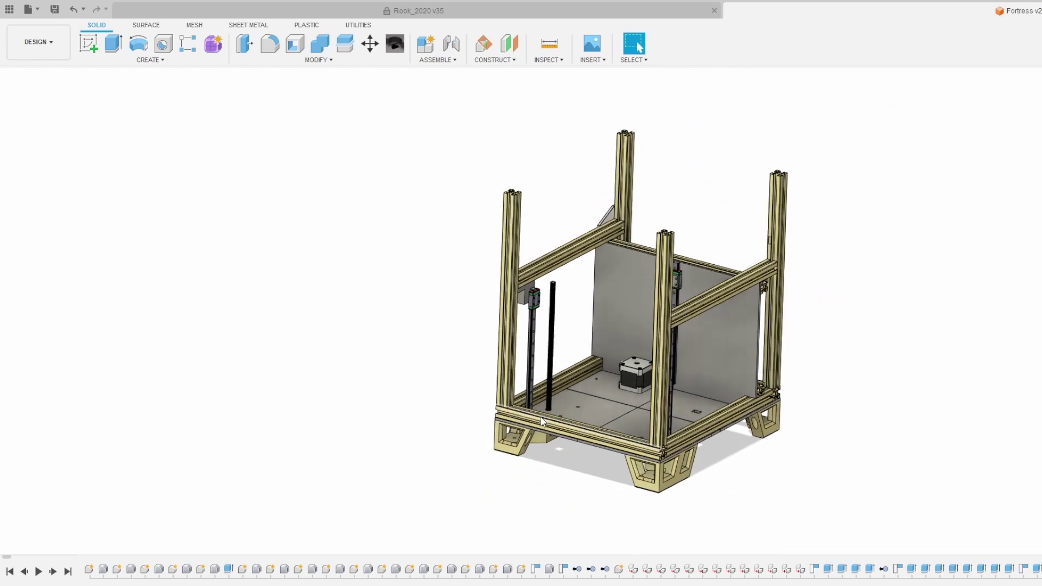
scroll(597, 445, "up", 8)
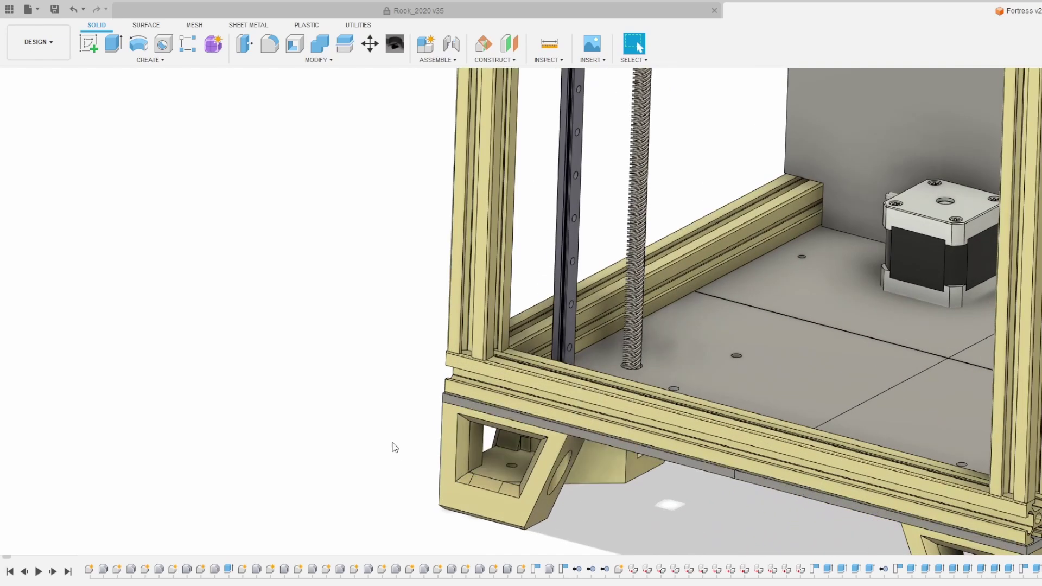
scroll(564, 468, "down", 5)
scroll(590, 393, "up", 3)
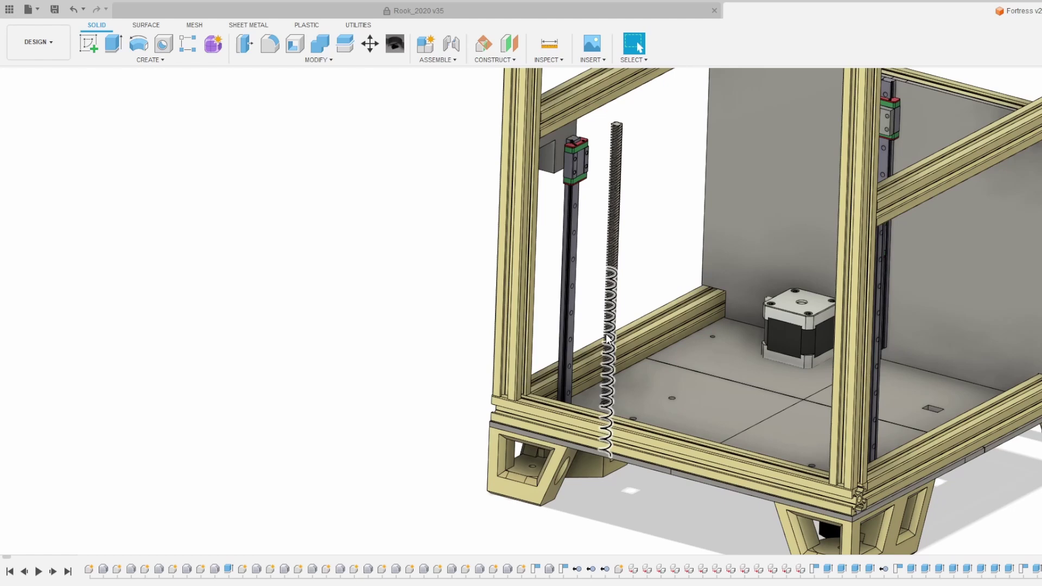
scroll(512, 353, "down", 3)
scroll(731, 471, "up", 2)
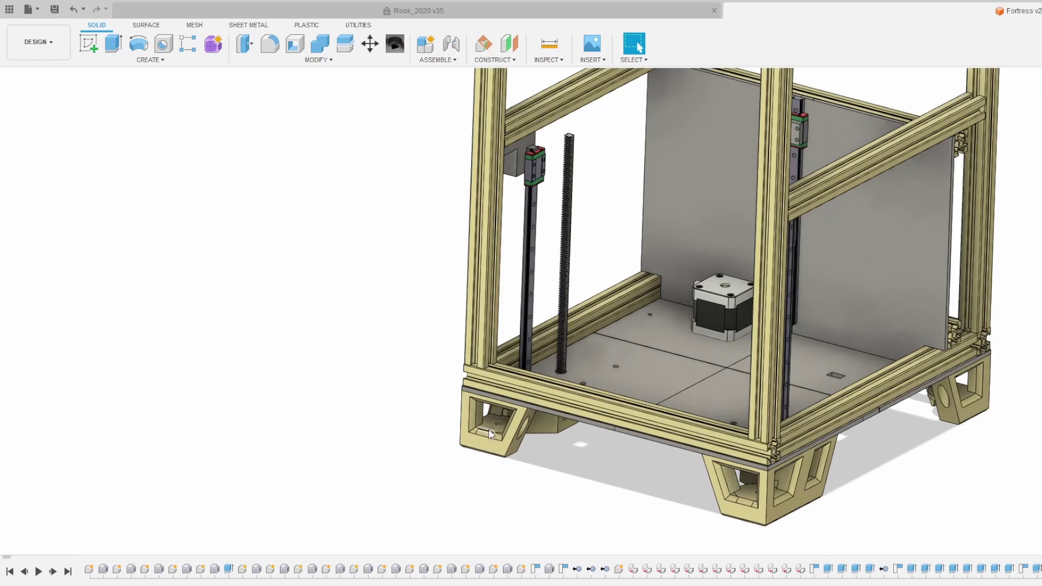
scroll(551, 445, "up", 1)
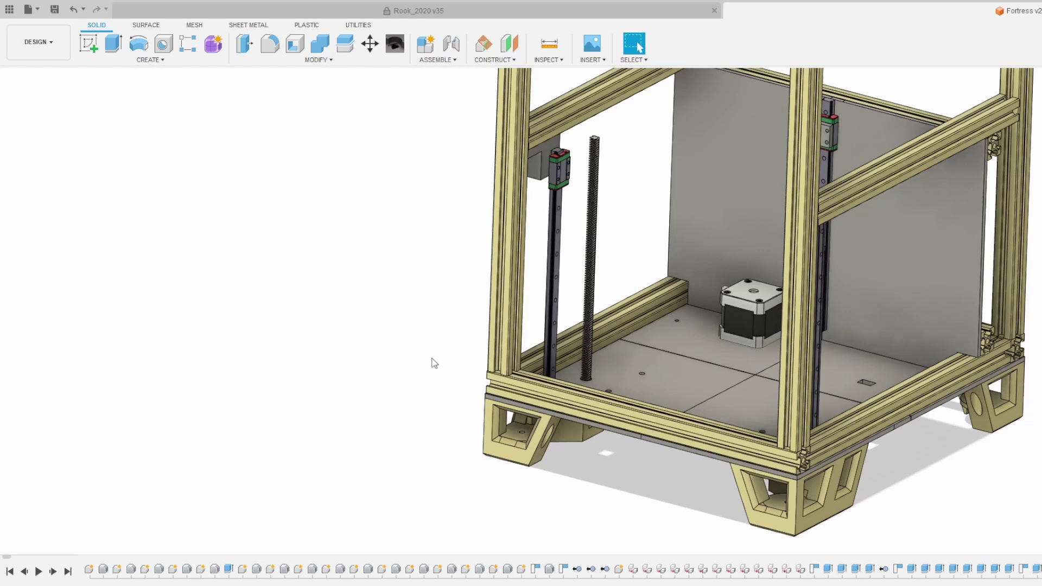
scroll(451, 287, "down", 3)
scroll(470, 213, "up", 5)
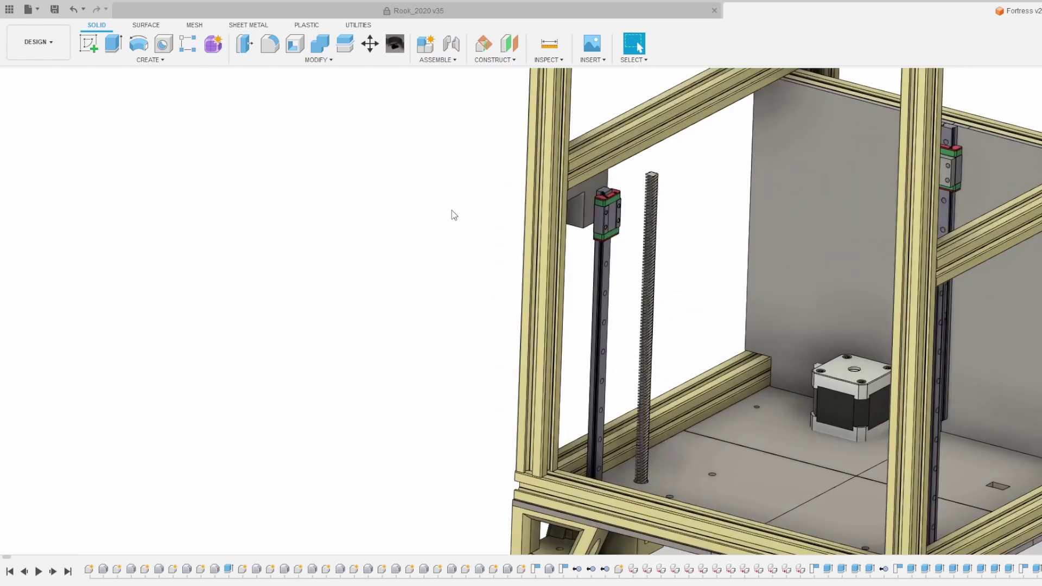
Step: Select the bracket above the left rail carriage and orbit to face it and the extrusion end
scroll(630, 182, "up", 2)
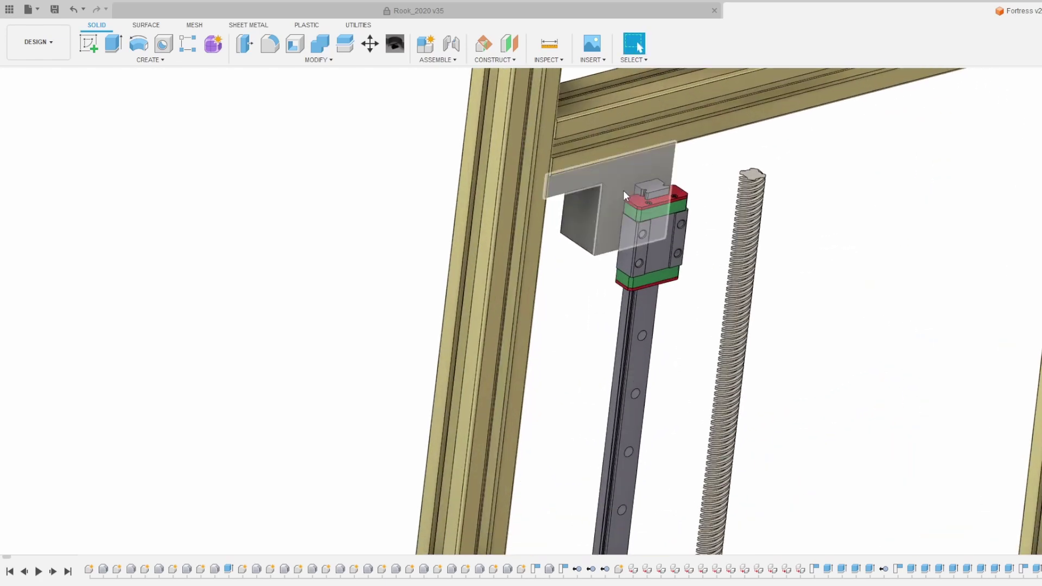
scroll(652, 144, "down", 4)
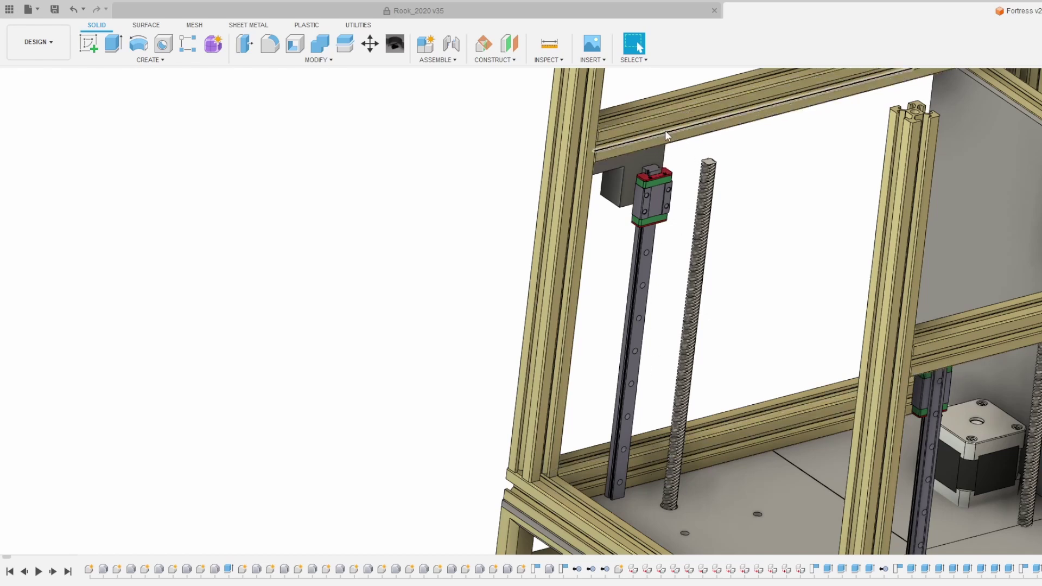
scroll(611, 435, "up", 1)
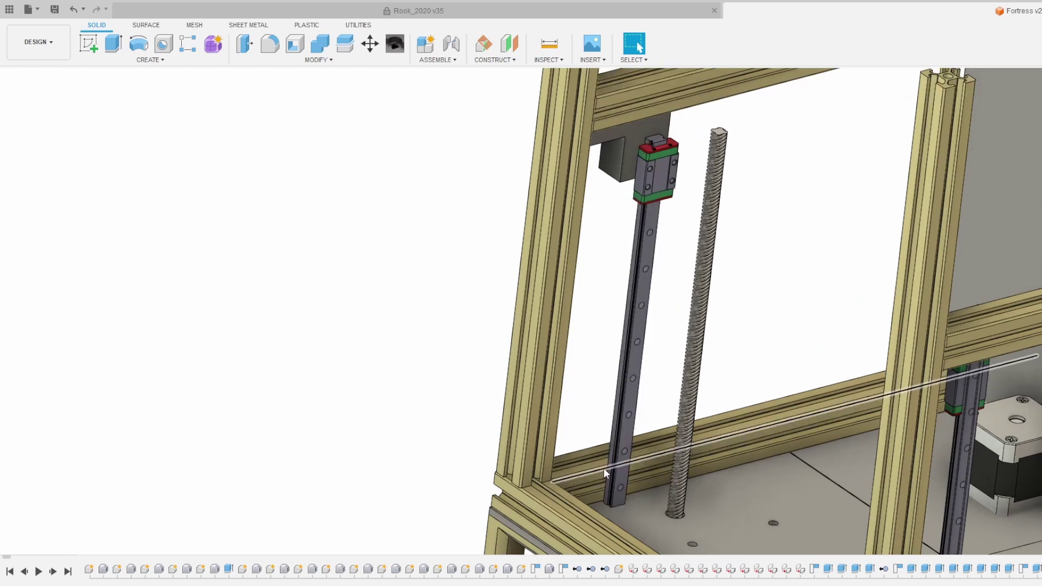
scroll(664, 272, "down", 2)
scroll(690, 206, "up", 3)
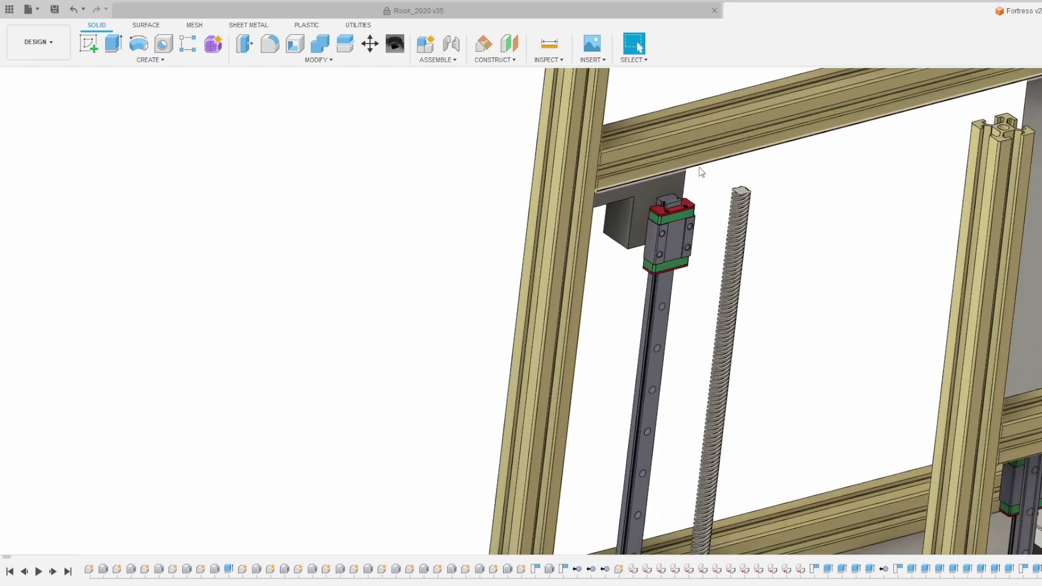
left_click(656, 179)
scroll(590, 146, "up", 1)
scroll(589, 145, "down", 2)
scroll(656, 210, "up", 3)
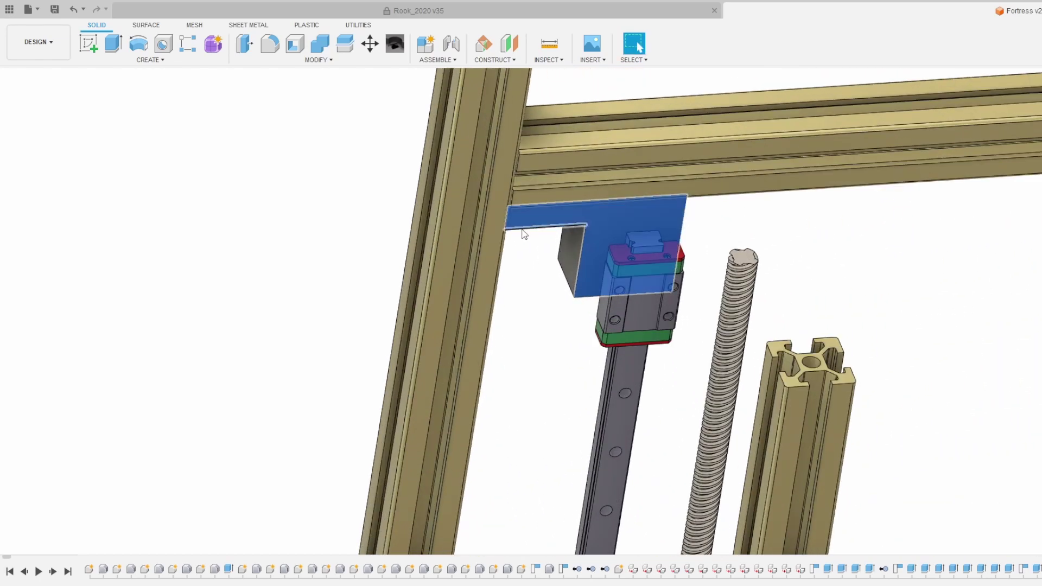
middle_click_drag(732, 226, 702, 224, "shift")
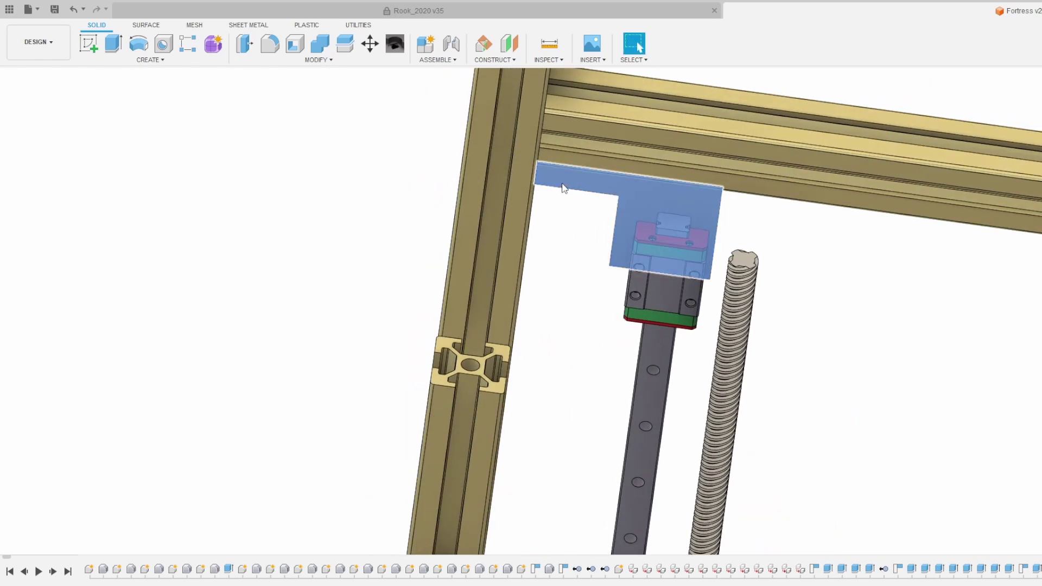
scroll(616, 243, "down", 4)
Step: Clear the bracket selection and orbit out to a wider view of the rail and lead screw
left_click(793, 249)
scroll(662, 256, "down", 2)
middle_click_drag(636, 194, 623, 230, "shift")
scroll(721, 220, "up", 3)
scroll(591, 212, "down", 5)
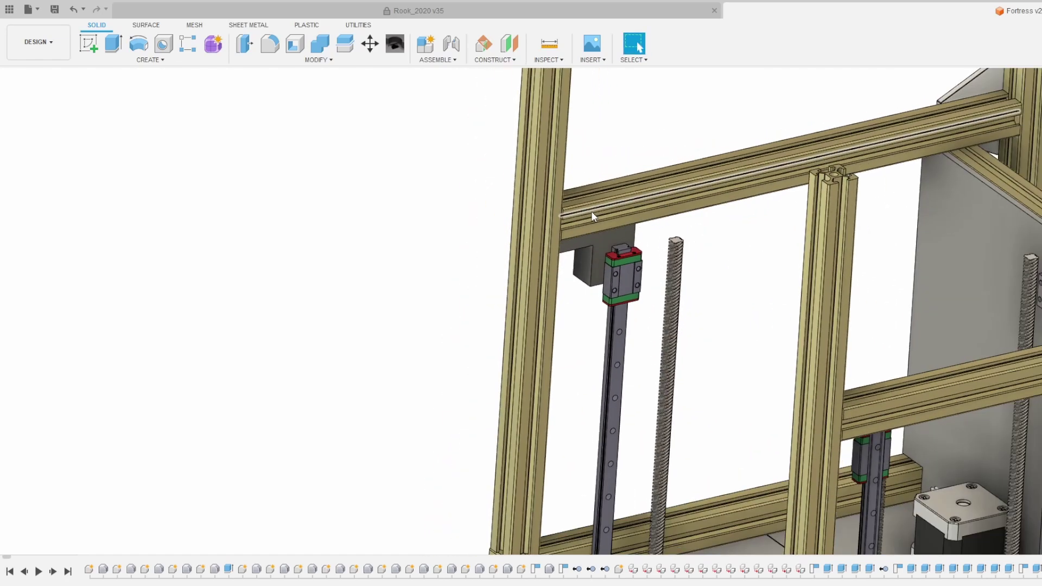
scroll(611, 229, "up", 2)
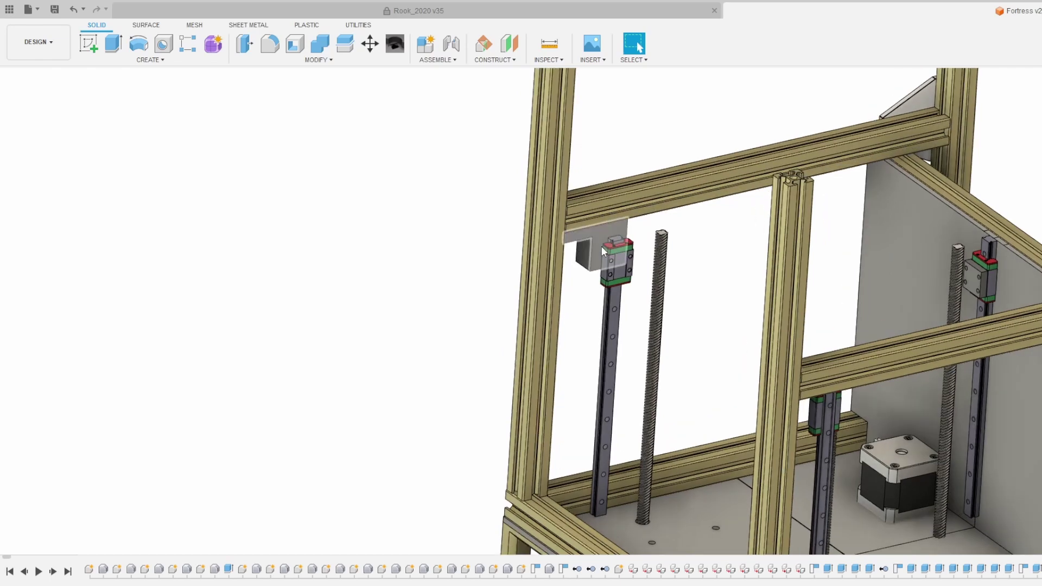
scroll(611, 239, "up", 2)
Step: Orbit the full frame to a steeper top-down angle looking into its interior
middle_click_drag(708, 248, 726, 245, "shift")
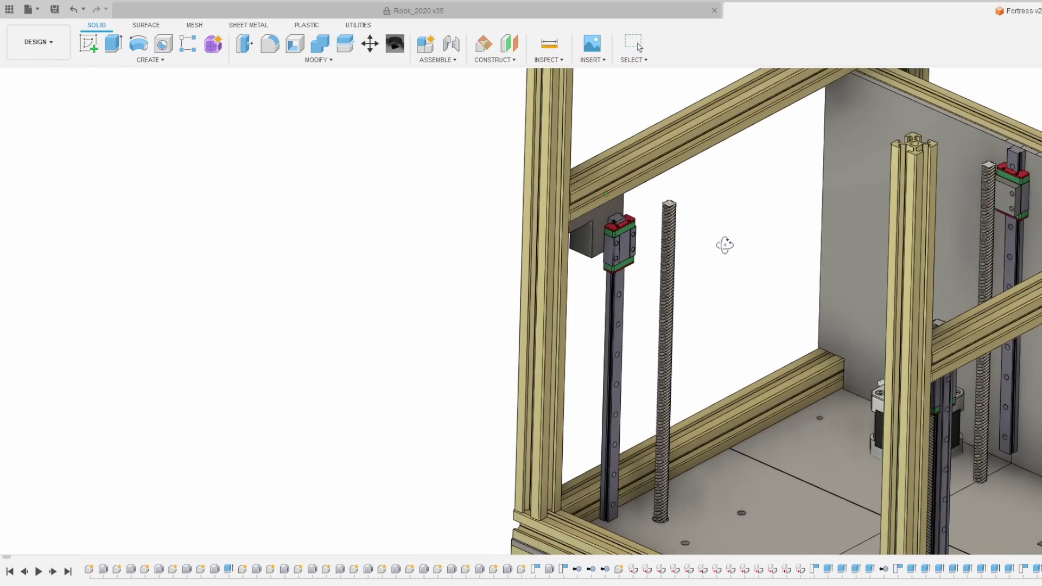
scroll(725, 245, "down", 8)
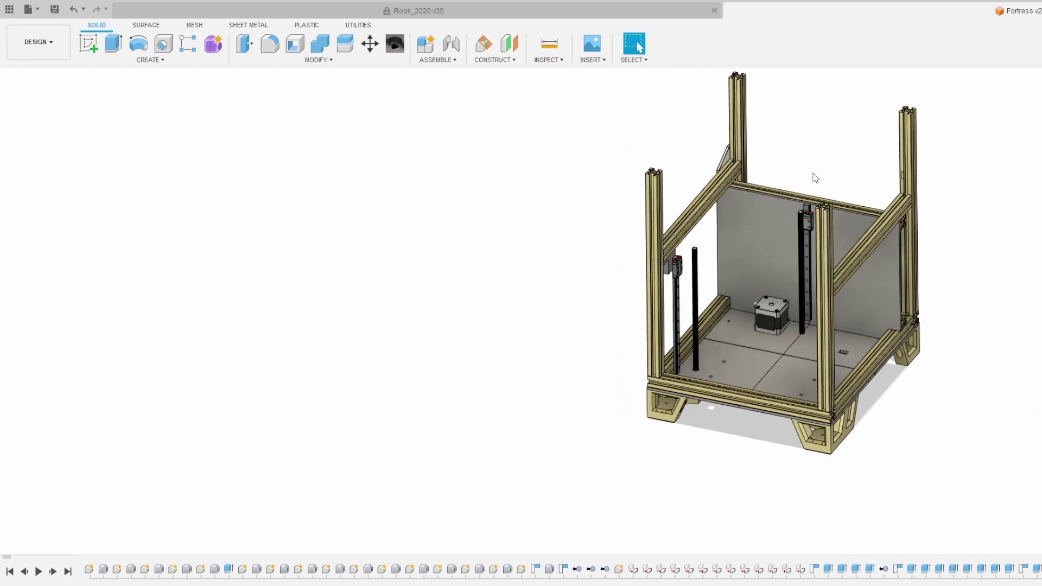
scroll(816, 178, "up", 3)
mouse_move(805, 175)
middle_mouse_down("shift")
mouse_move(793, 174)
mouse_move(805, 180)
middle_mouse_up("shift")
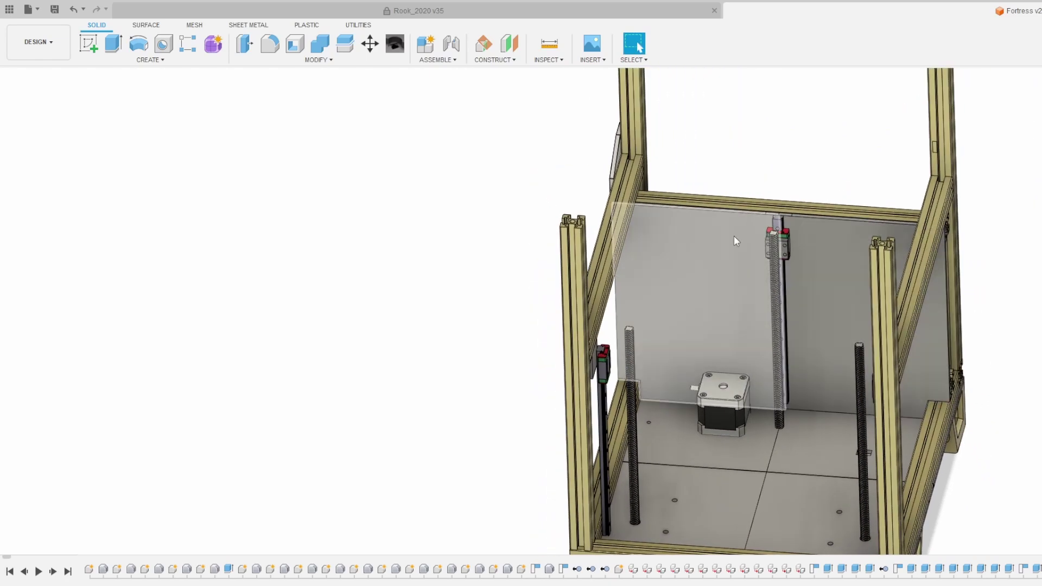
scroll(768, 172, "up", 2)
middle_click_drag(726, 173, 734, 304, "shift")
middle_click_drag(657, 269, 668, 226, "shift")
Step: Zoom in on the Z stepper motor seated on the base plate below the left rail
scroll(698, 214, "down", 2)
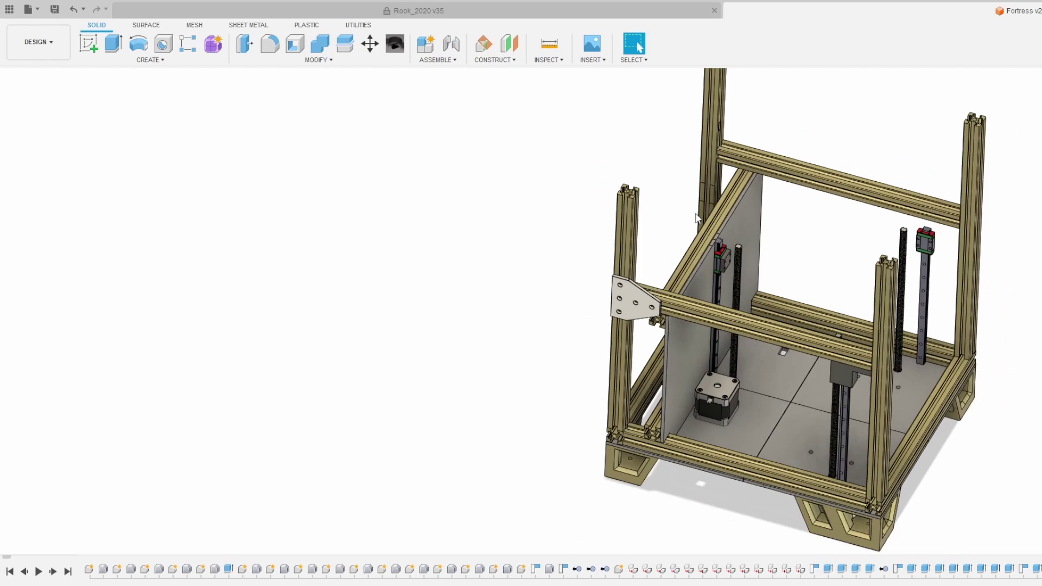
scroll(700, 216, "up", 5)
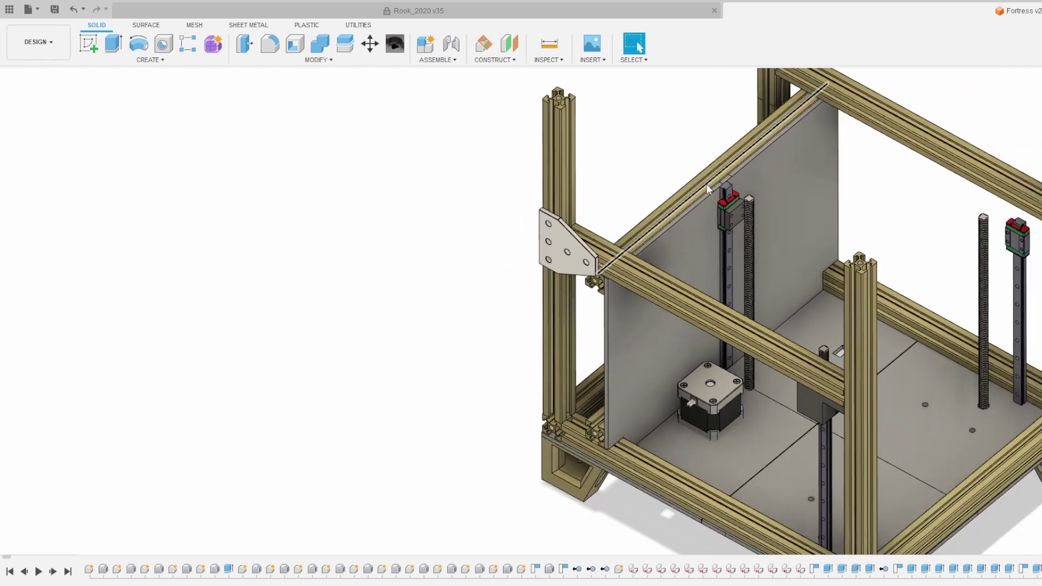
scroll(716, 402, "up", 3)
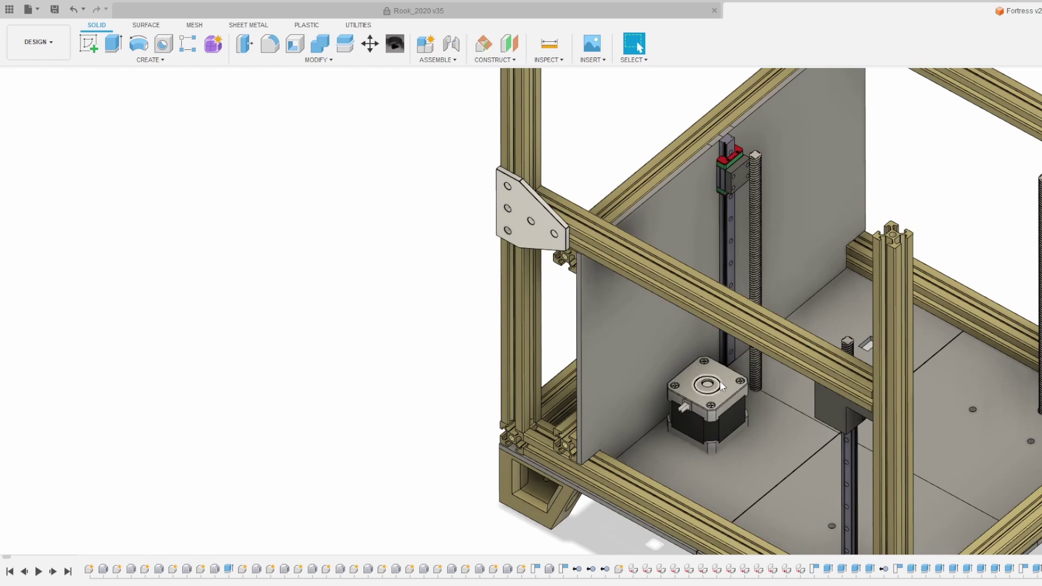
scroll(735, 298, "down", 2)
scroll(730, 398, "up", 1)
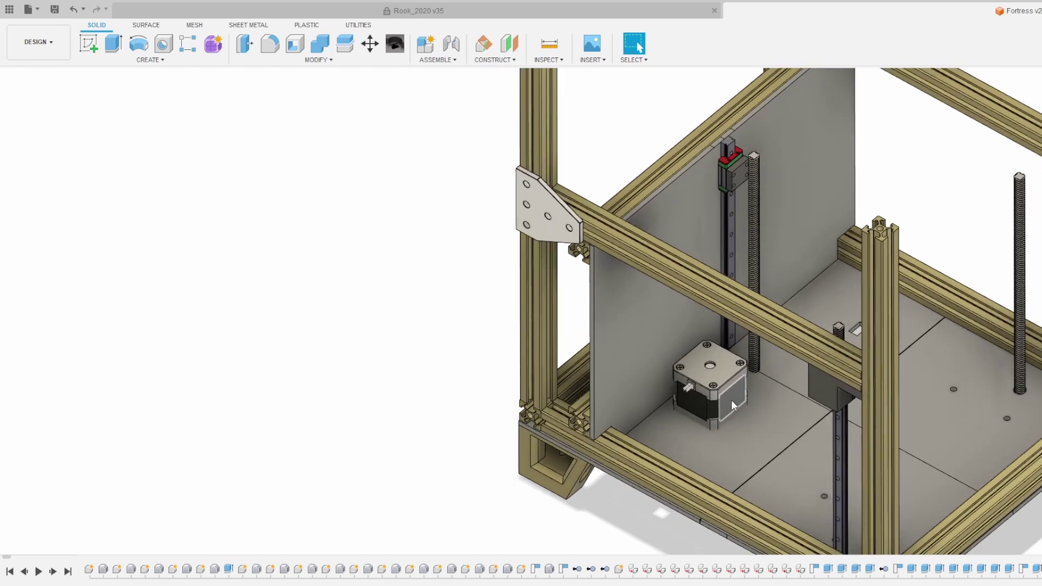
scroll(727, 380, "down", 2)
middle_click_drag(727, 380, 717, 347, "shift")
scroll(716, 339, "up", 2)
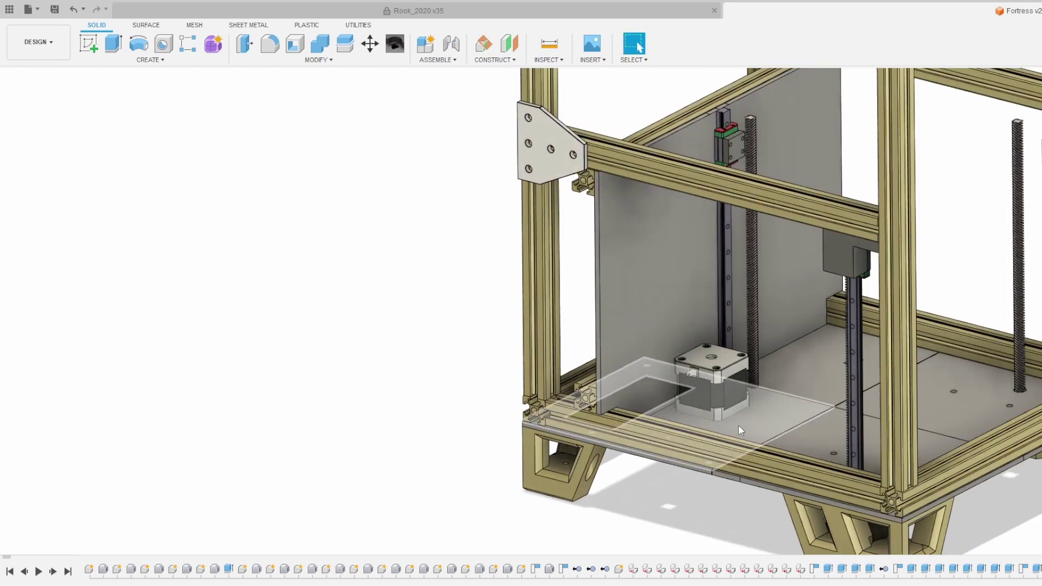
scroll(734, 449, "down", 1)
scroll(718, 406, "up", 1)
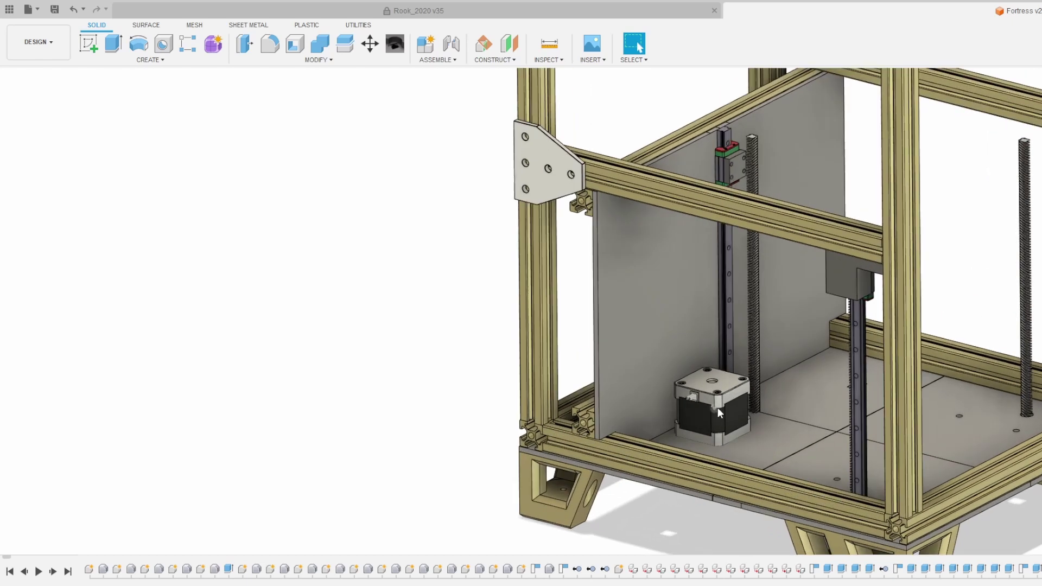
scroll(706, 415, "down", 1)
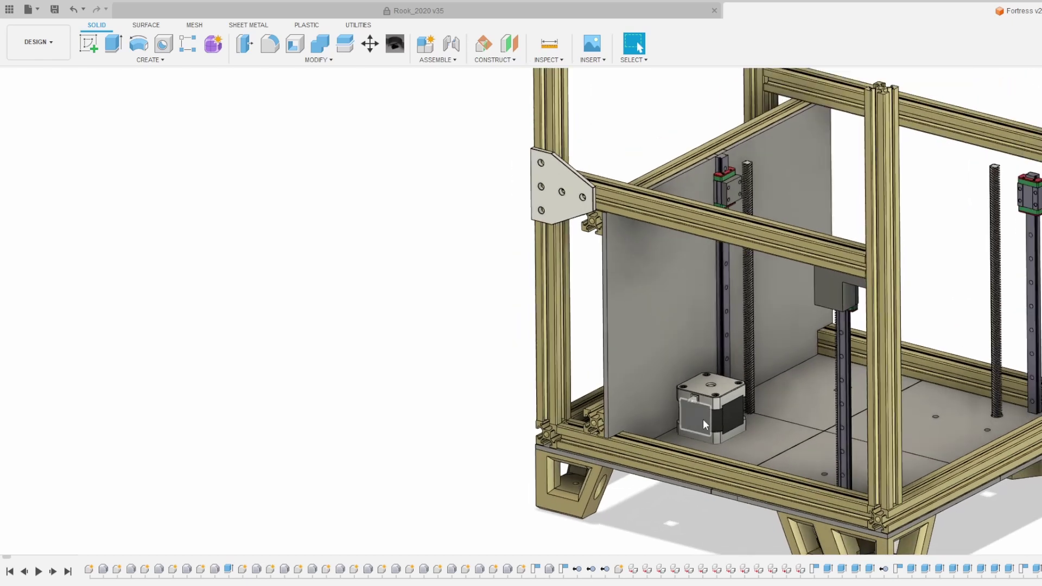
scroll(802, 428, "up", 2)
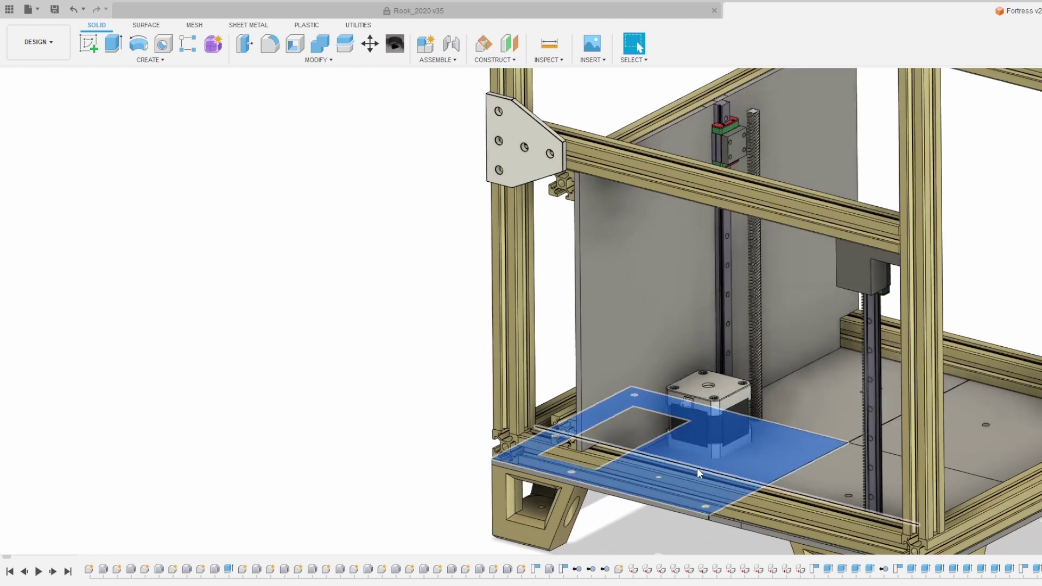
key("Delete")
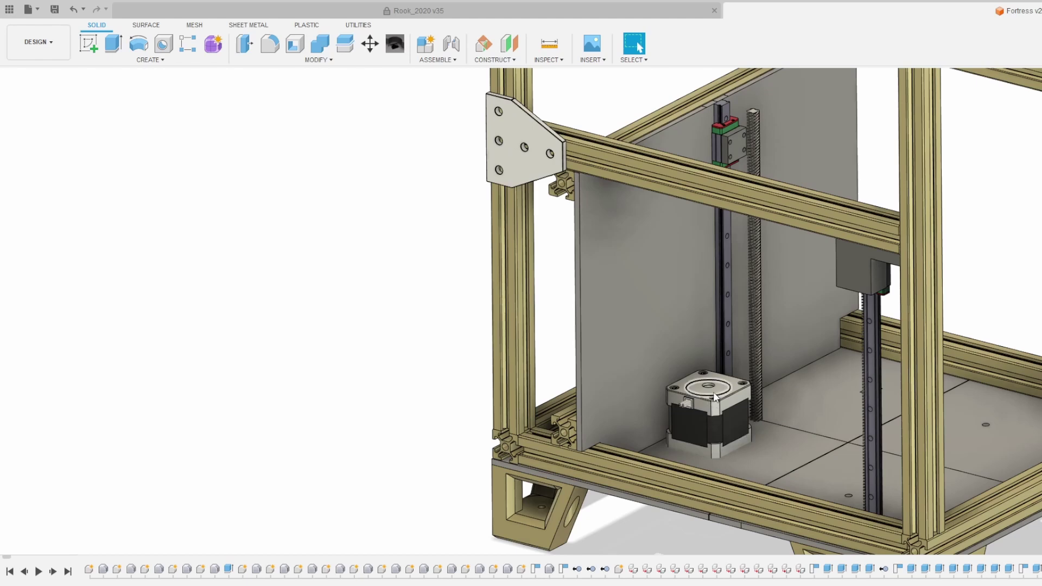
left_click(700, 392)
key("Escape")
key("ctrl+z")
middle_click_drag(816, 406, 627, 396, "shift")
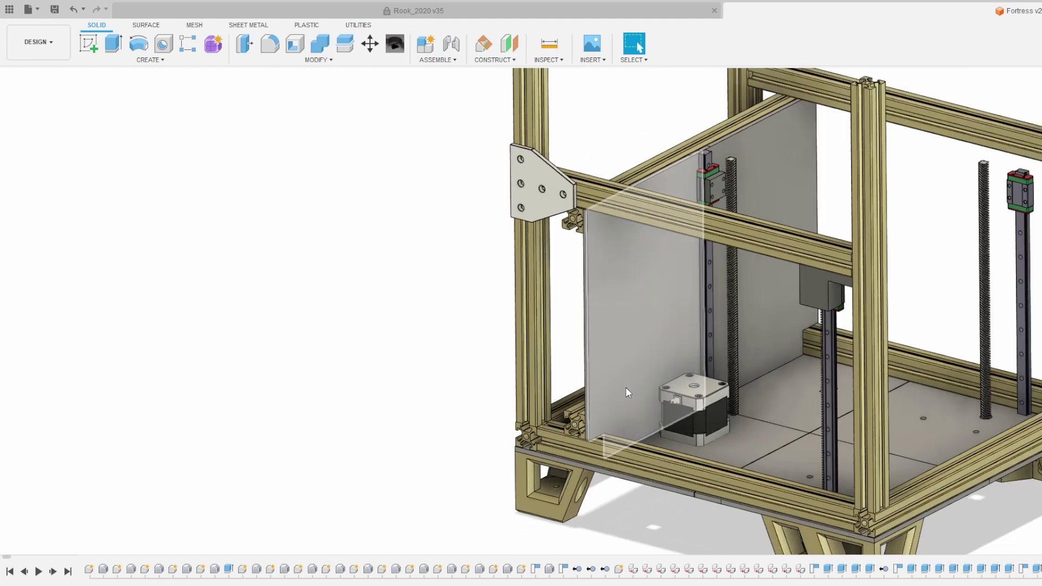
scroll(604, 206, "up", 2)
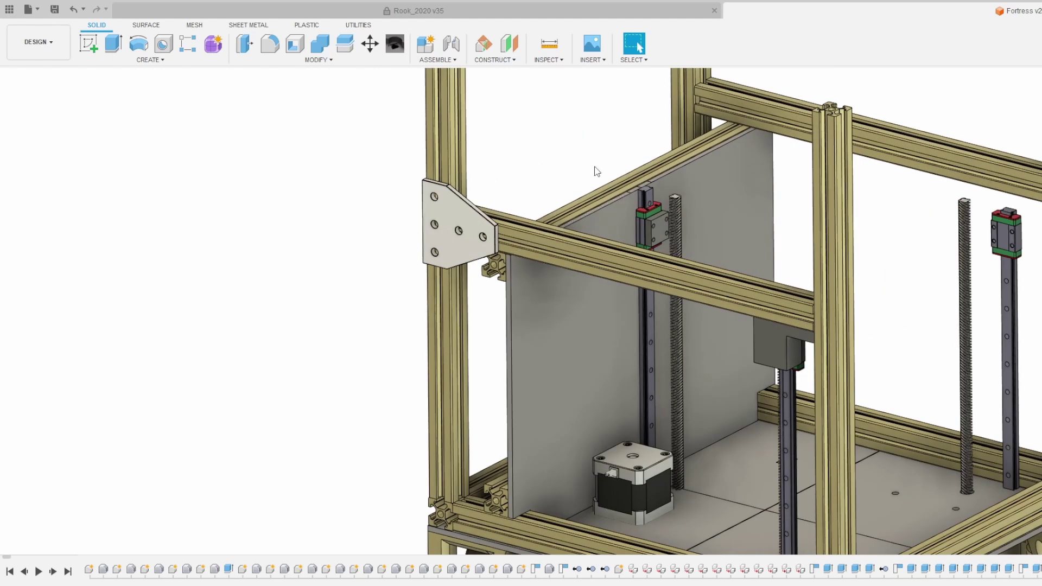
scroll(591, 265, "up", 1)
left_click(656, 334)
scroll(623, 239, "down", 1)
scroll(623, 239, "down", 1)
left_click(591, 128)
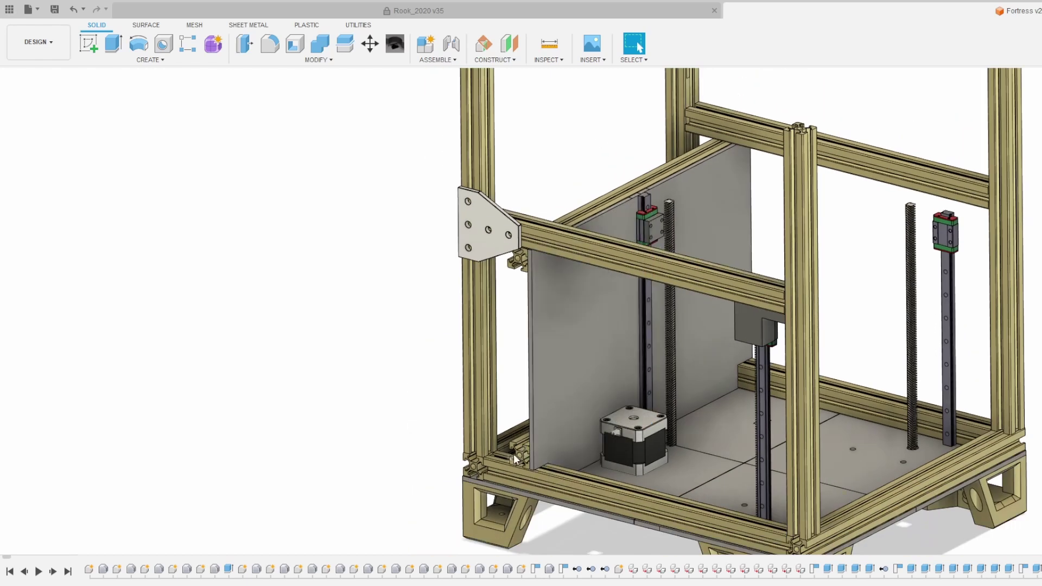
scroll(523, 451, "up", 3)
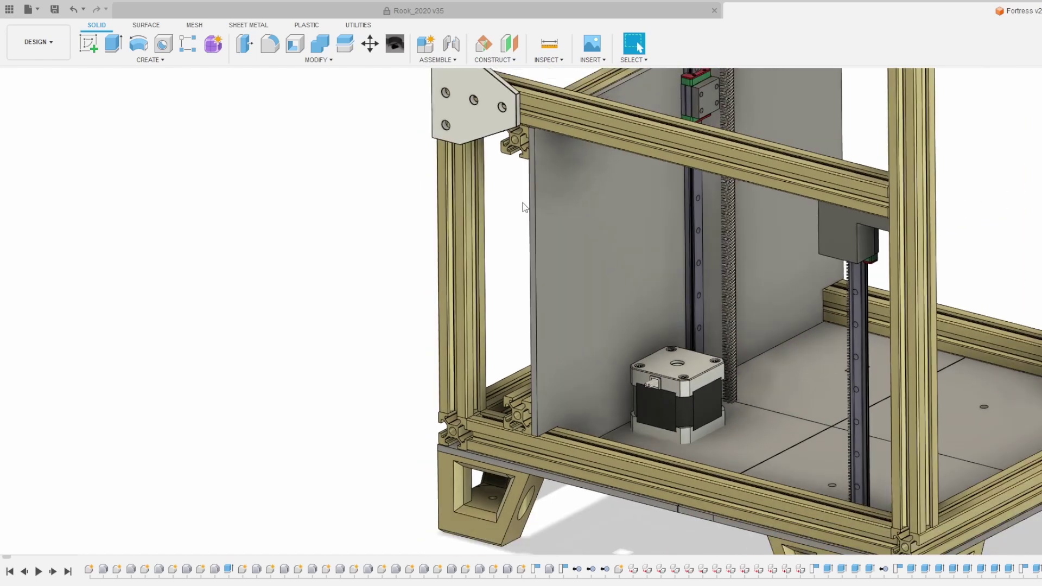
scroll(525, 207, "down", 2)
scroll(544, 332, "down", 1)
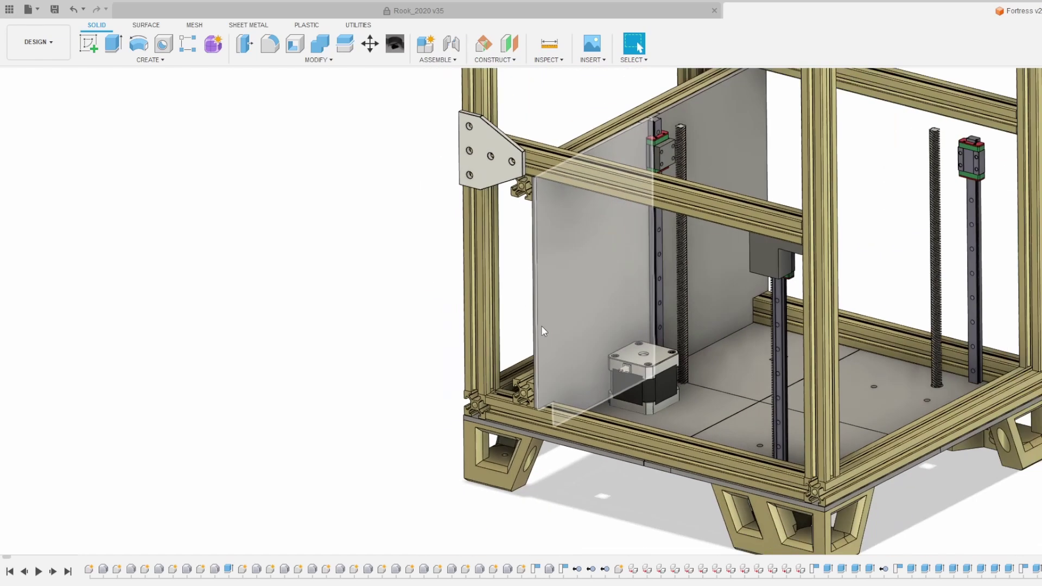
scroll(544, 331, "up", 1)
scroll(682, 377, "up", 2)
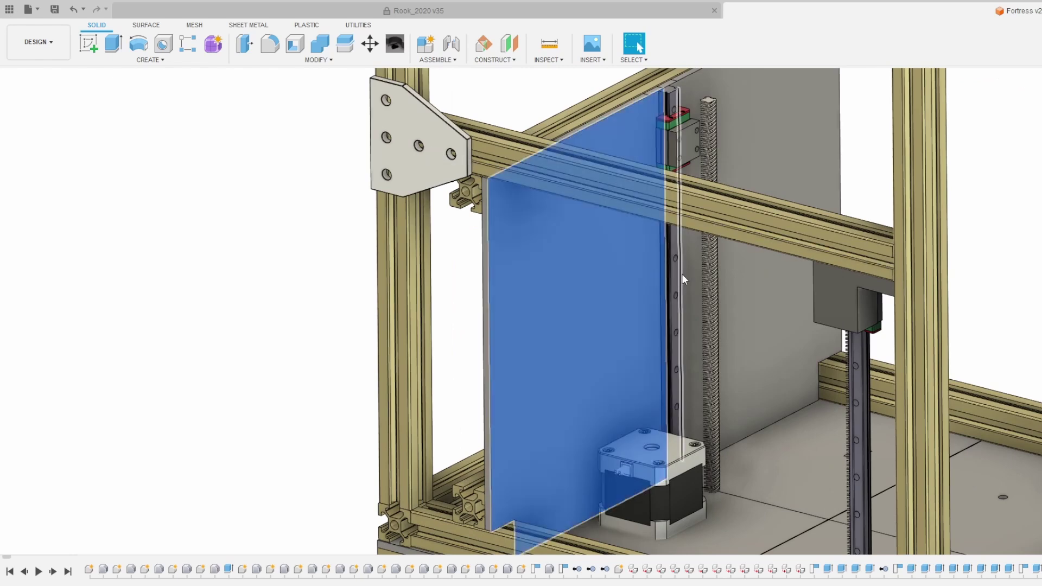
scroll(429, 398, "down", 2)
scroll(535, 438, "up", 2)
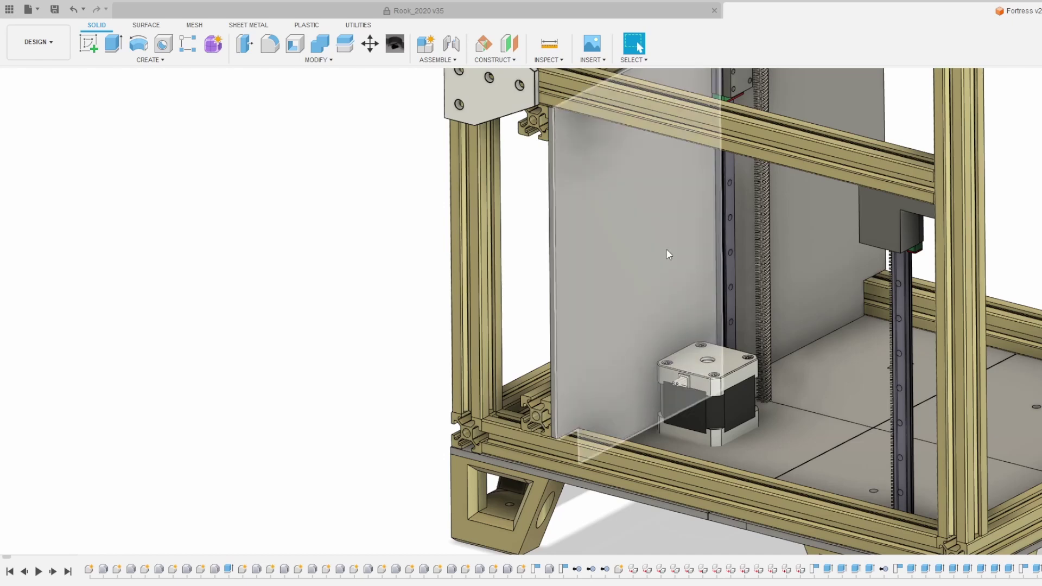
scroll(674, 265, "down", 2)
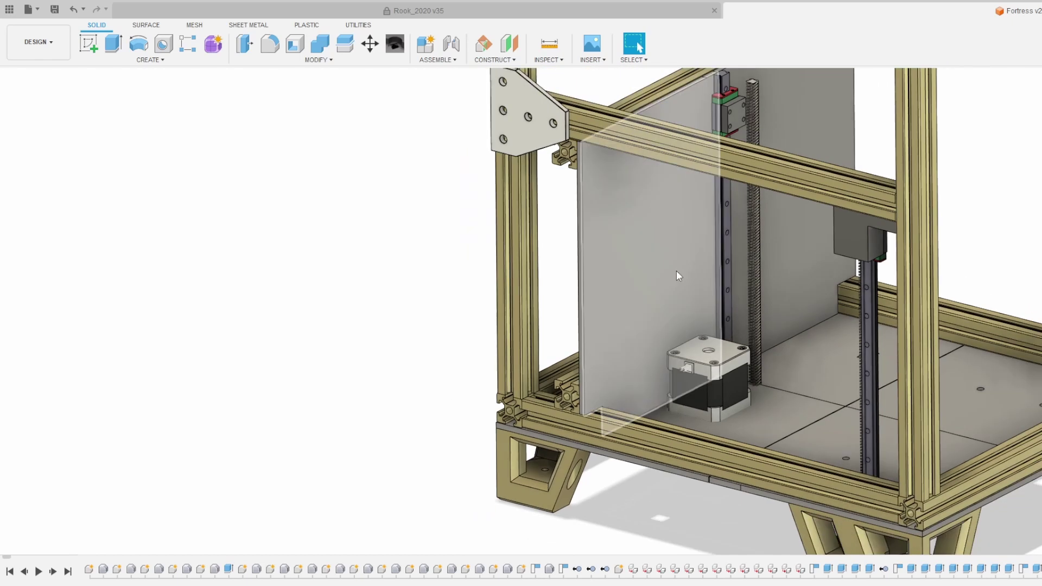
left_click(699, 252)
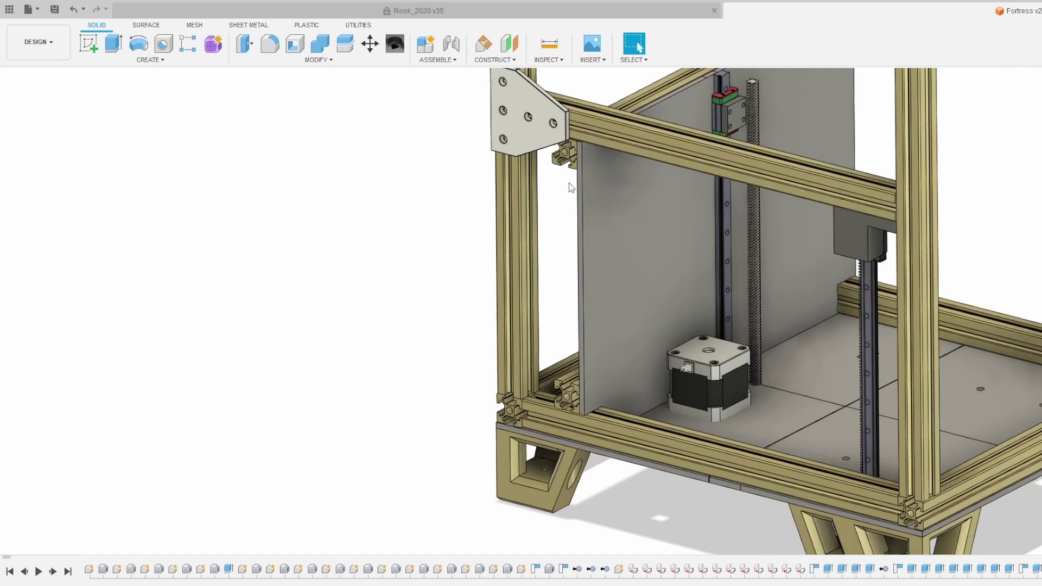
scroll(587, 135, "down", 2)
middle_click_drag(587, 135, 581, 246, "shift")
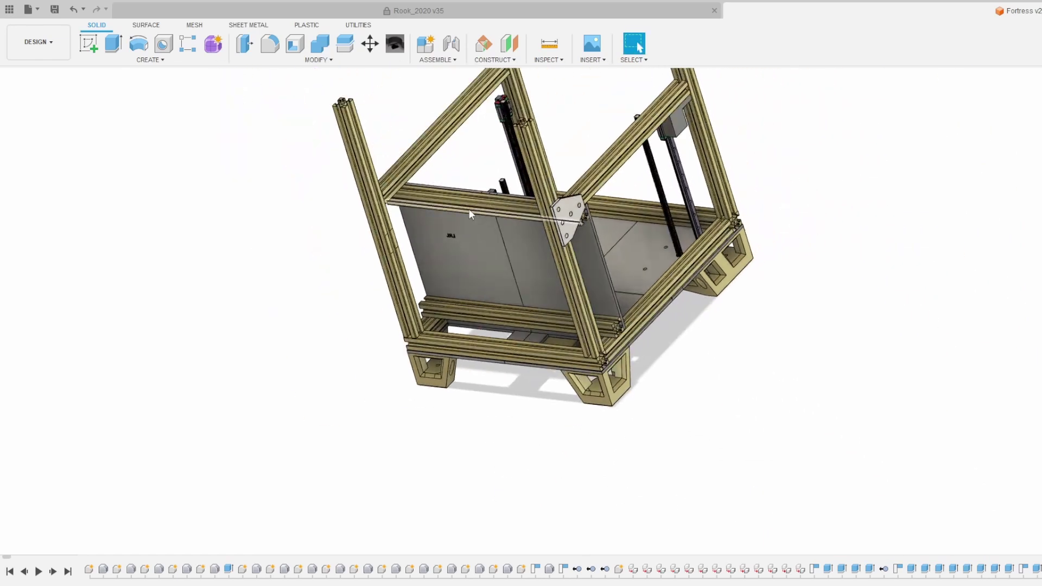
scroll(467, 210, "up", 2)
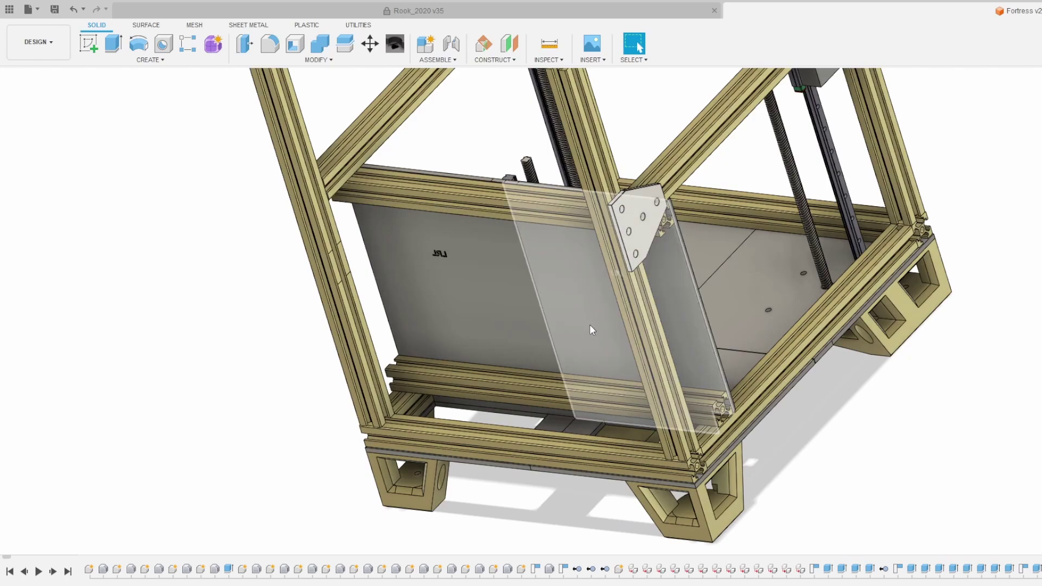
middle_click_drag(608, 330, 533, 310, "shift")
scroll(533, 310, "down", 3)
scroll(722, 344, "up", 3)
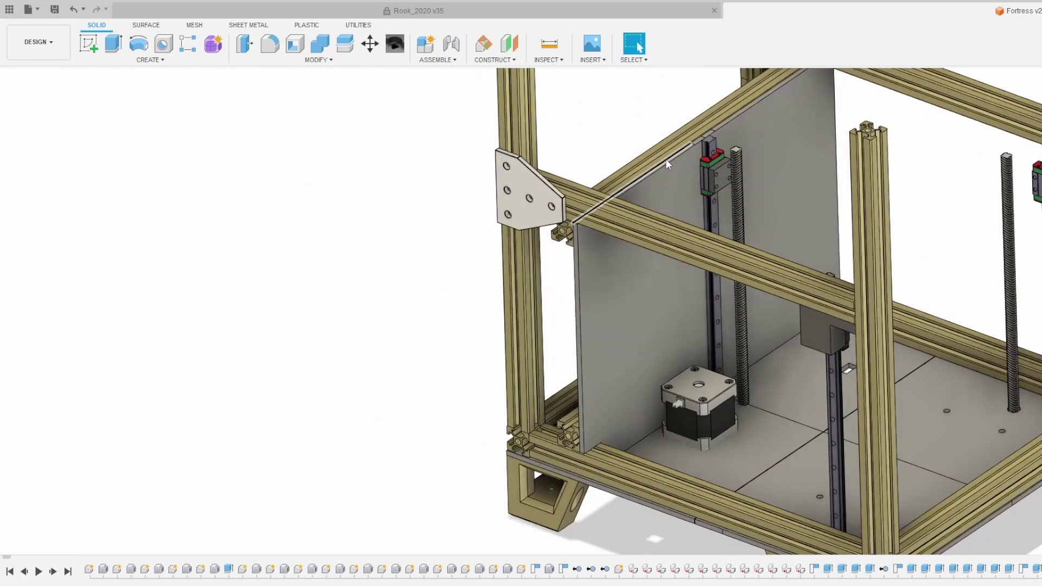
scroll(666, 158, "down", 3)
scroll(571, 235, "up", 3)
scroll(562, 387, "down", 2)
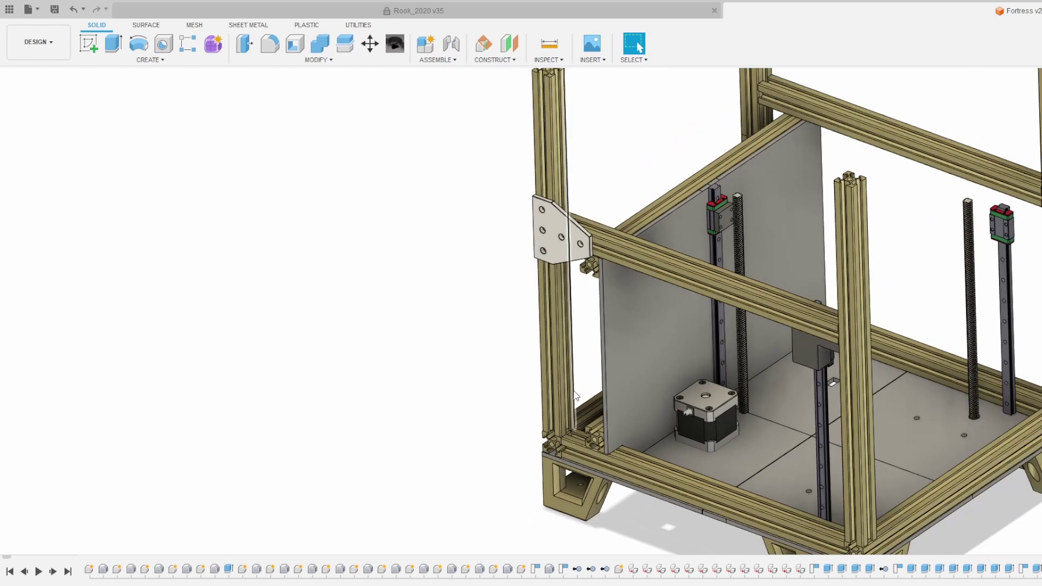
Step: Orbit around the rail carriage and lead-screw nut, revealing the other lead screws
scroll(719, 207, "up", 5)
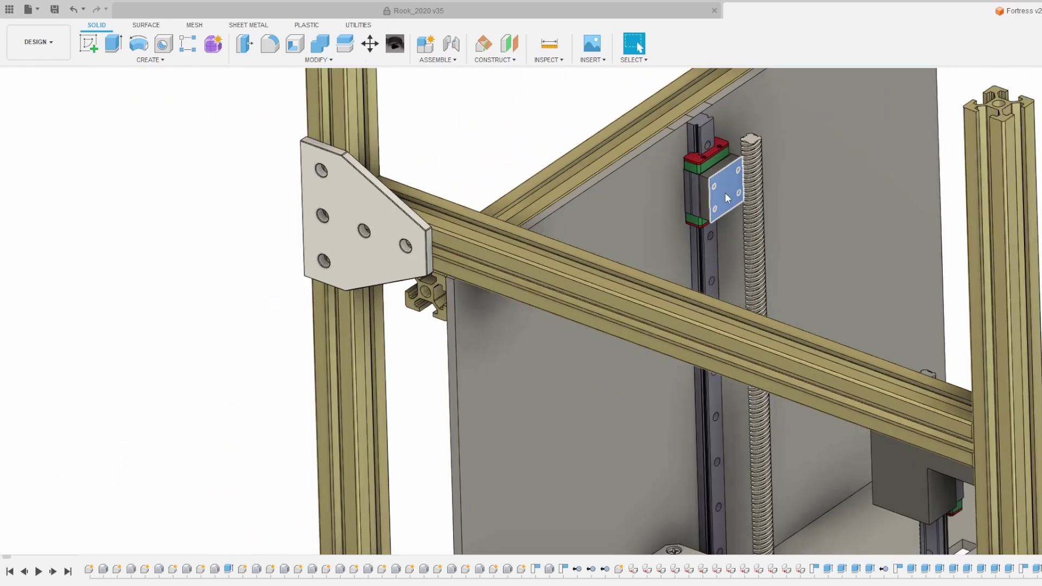
middle_click_drag(728, 198, 741, 193, "shift")
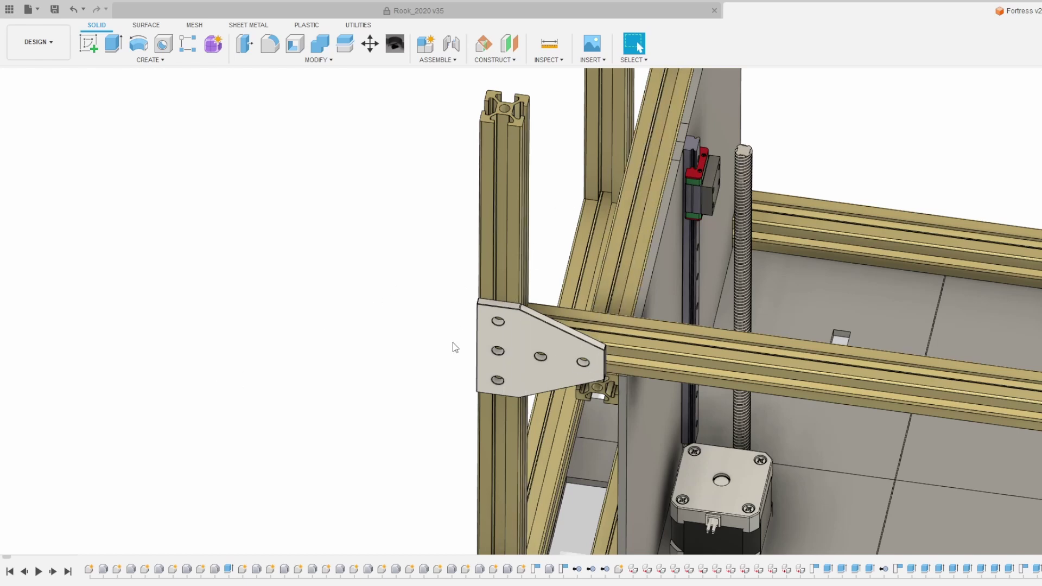
middle_click_drag(611, 265, 579, 292, "shift")
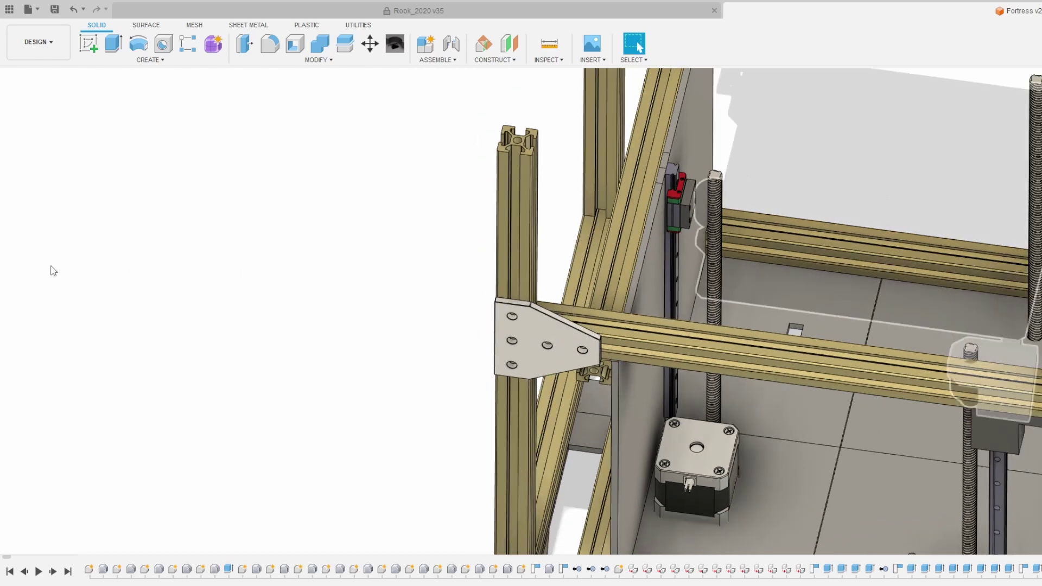
scroll(757, 185, "up", 5)
middle_click_drag(746, 191, 735, 198, "shift")
scroll(743, 239, "down", 3)
middle_click_drag(744, 239, 725, 226, "shift")
Step: Zoom in and out on the lead-screw nut beside the rail carriage
scroll(720, 234, "down", 4)
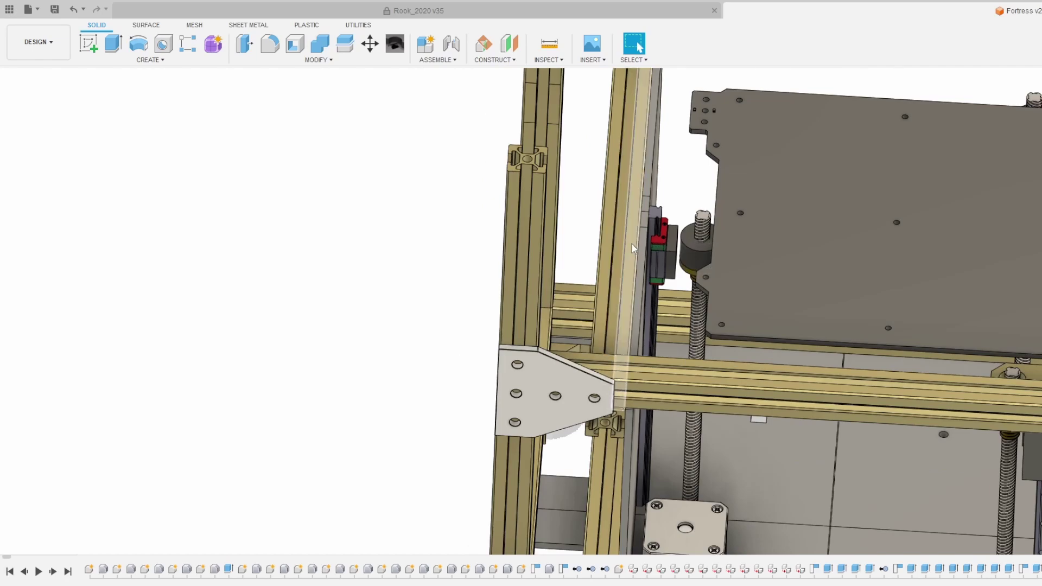
scroll(611, 196, "down", 4)
scroll(624, 217, "up", 3)
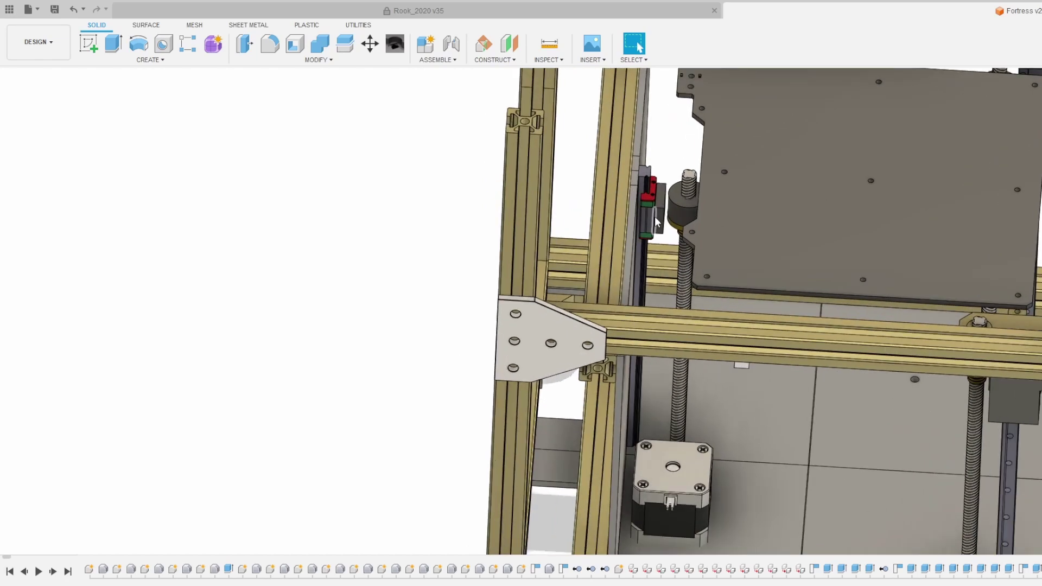
scroll(694, 200, "up", 5)
scroll(668, 211, "down", 5)
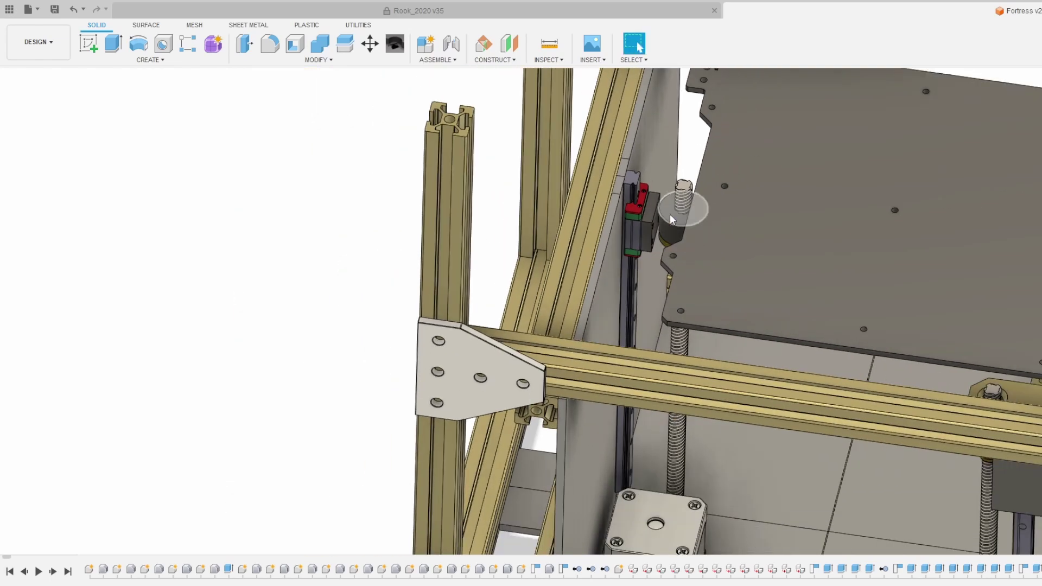
scroll(665, 188, "up", 5)
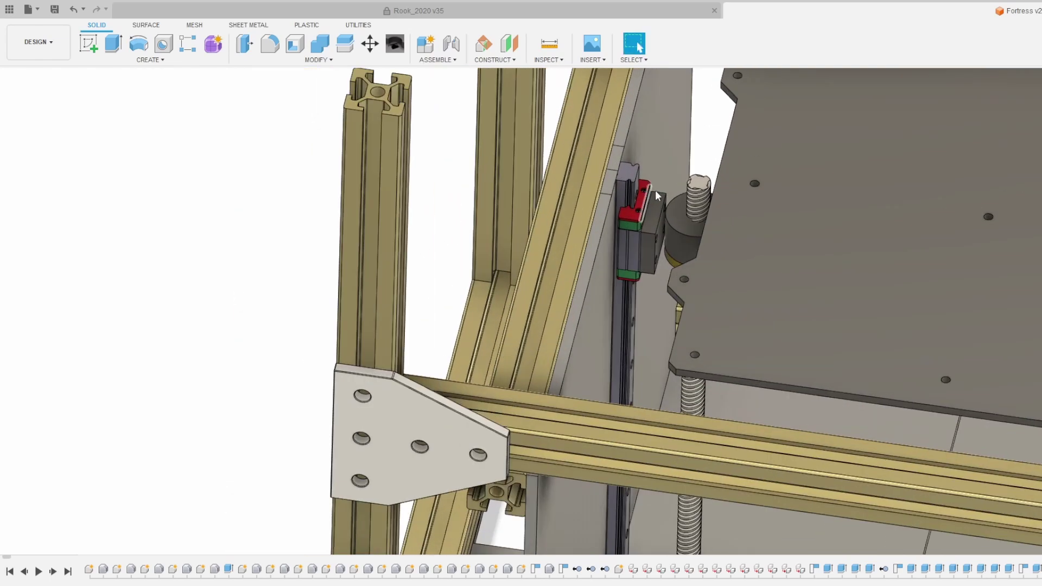
scroll(712, 194, "down", 5)
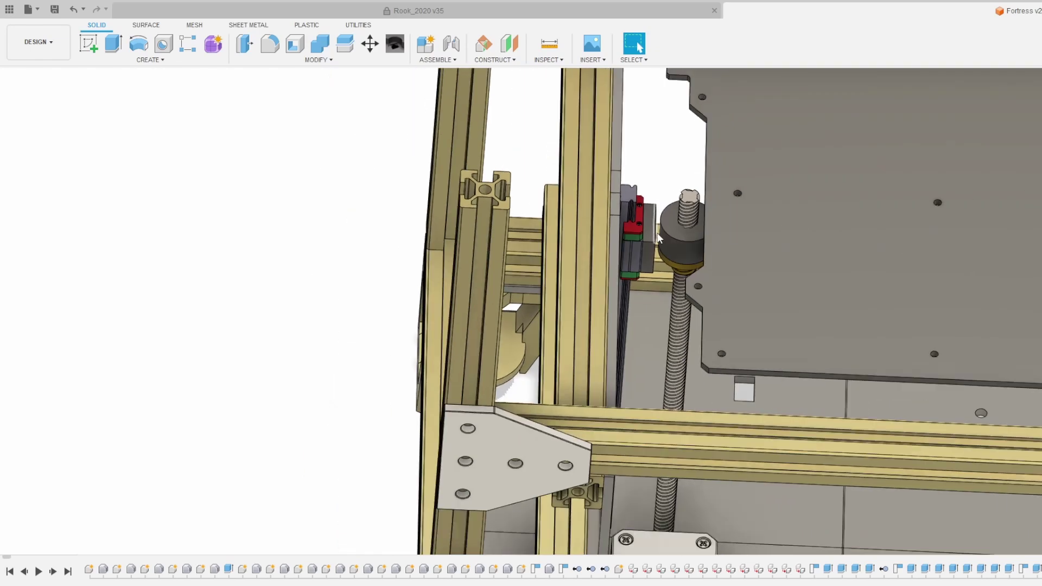
Step: Orbit above the frame to show the bed plate carried between the two Z rails
middle_click_drag(719, 222, 703, 202, "shift")
scroll(689, 185, "up", 2)
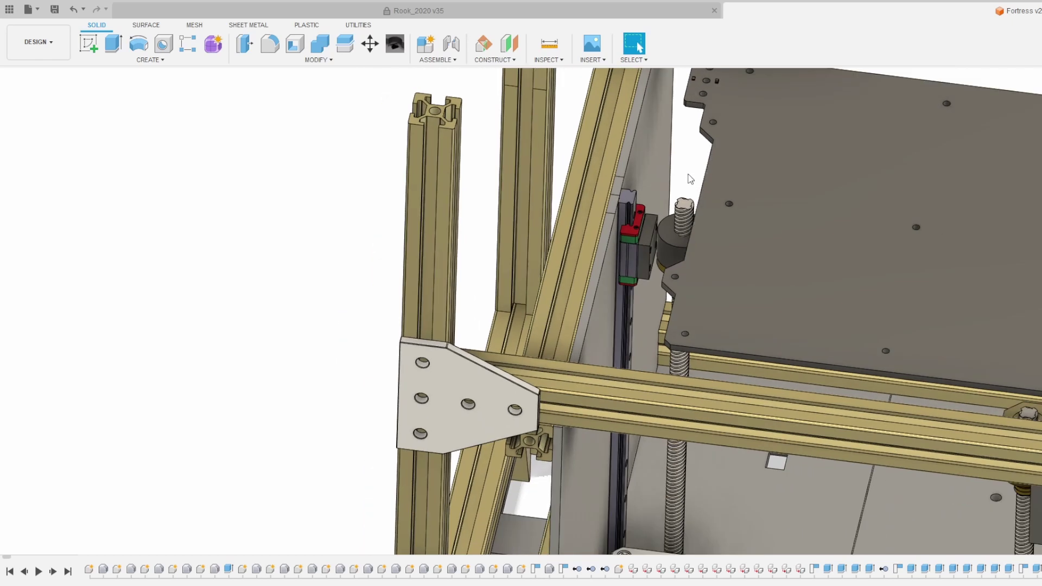
scroll(698, 176, "up", 1)
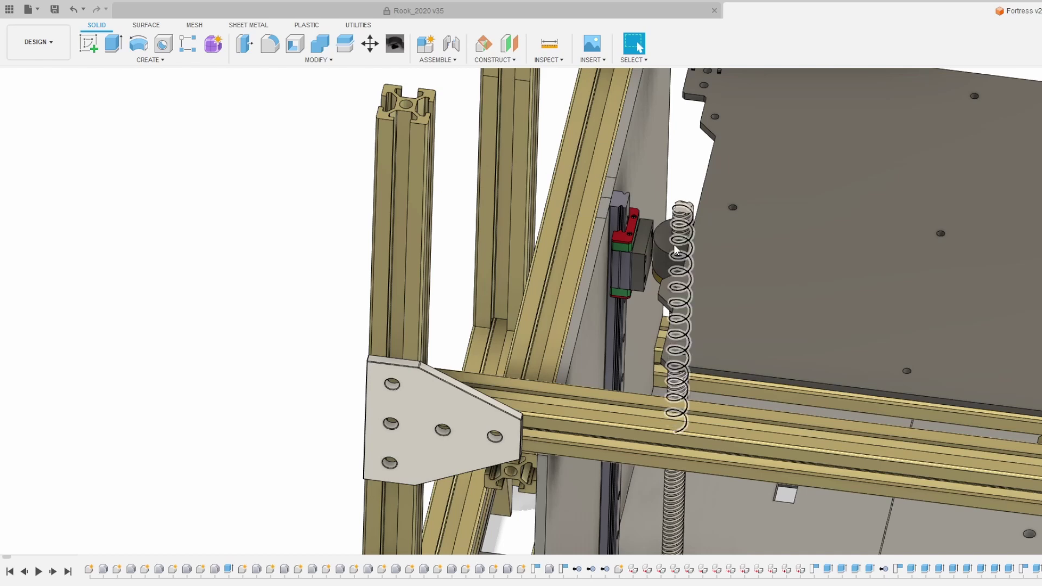
scroll(664, 256, "up", 1)
scroll(660, 258, "down", 1)
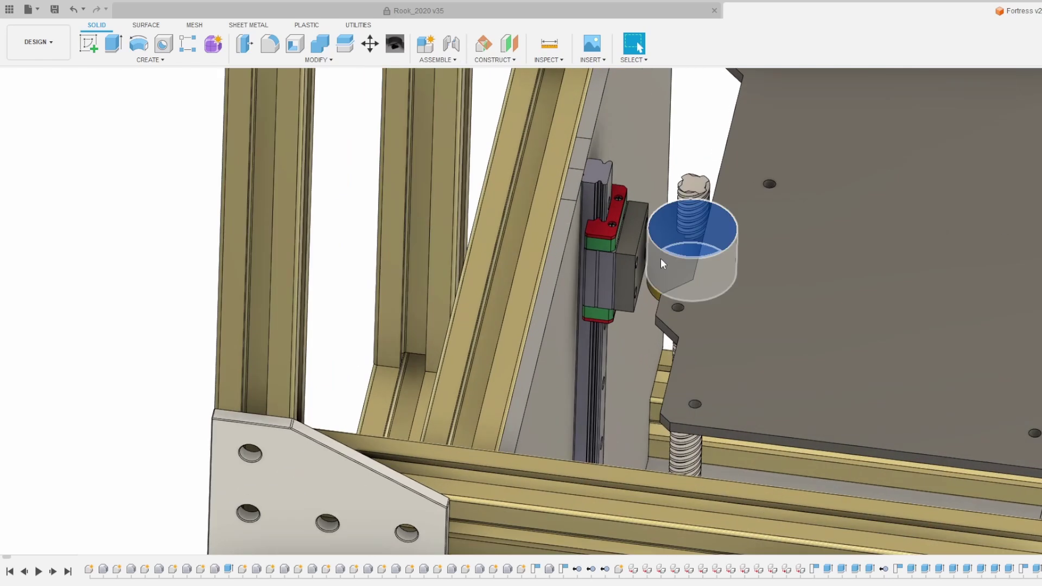
scroll(660, 258, "down", 2)
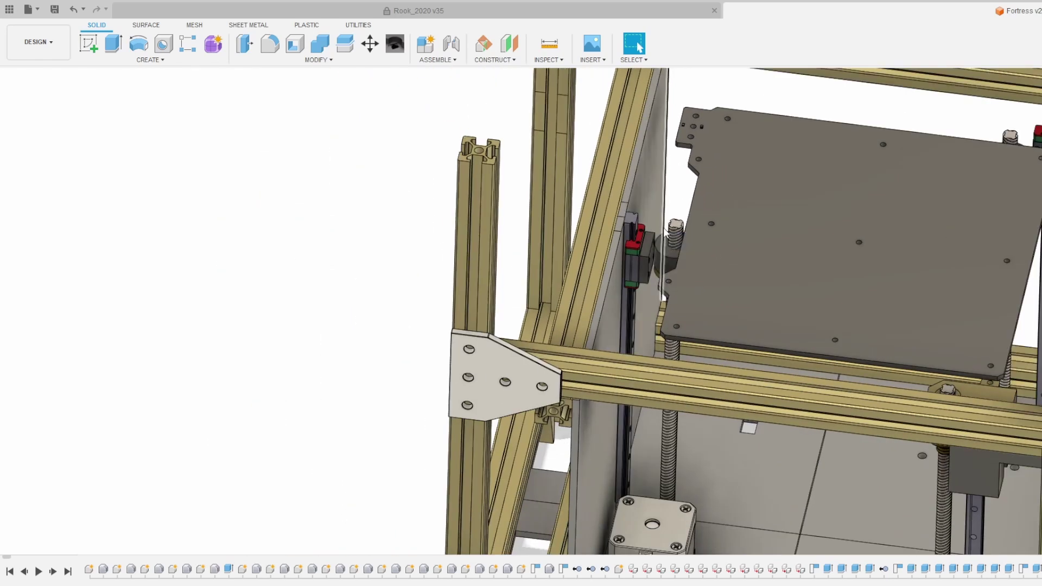
scroll(671, 263, "up", 1)
scroll(671, 263, "down", 1)
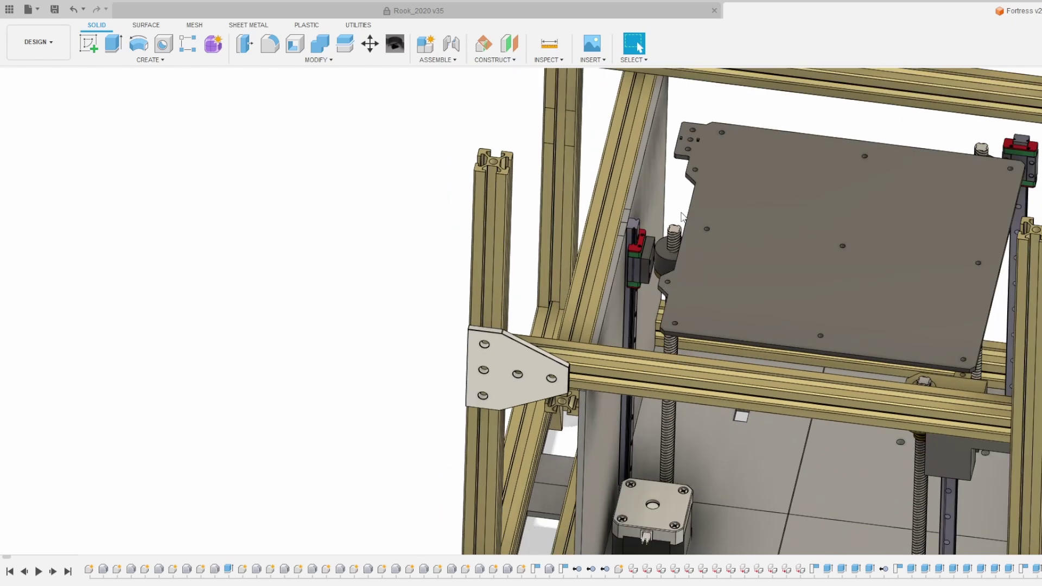
scroll(679, 217, "down", 1)
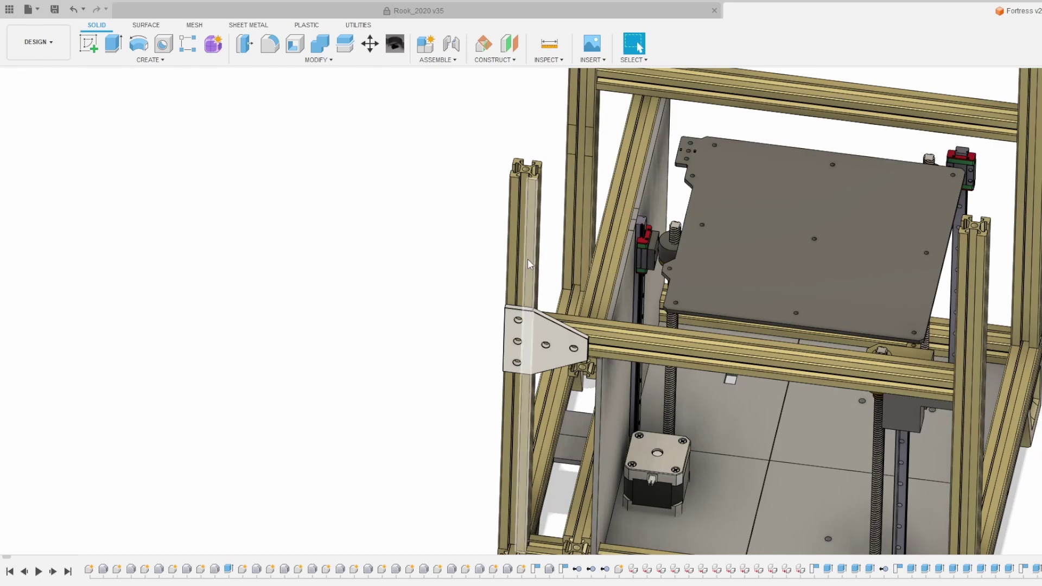
scroll(461, 293, "down", 3)
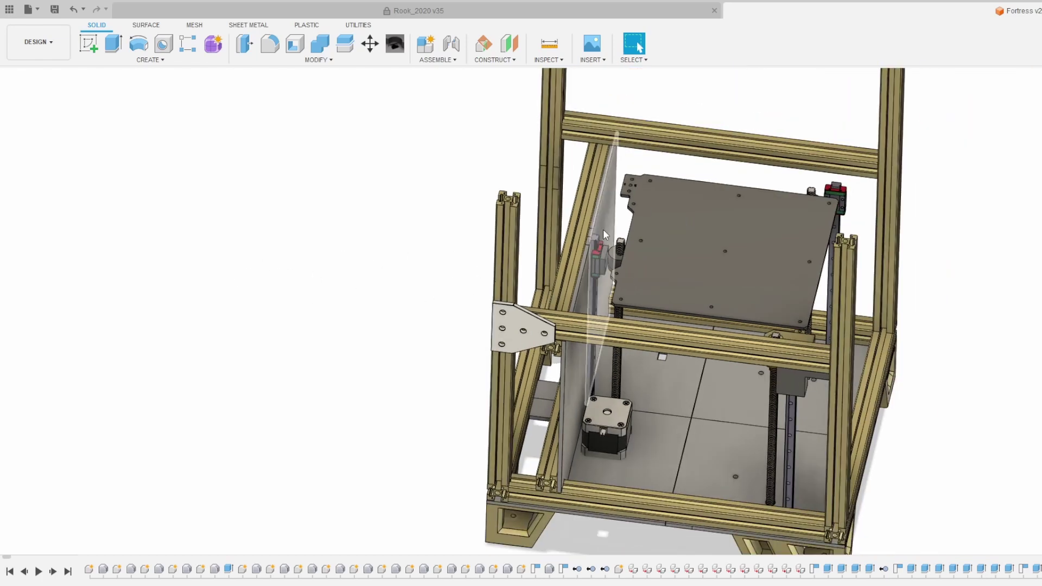
middle_click_drag(606, 228, 570, 233, "shift")
left_click(635, 44)
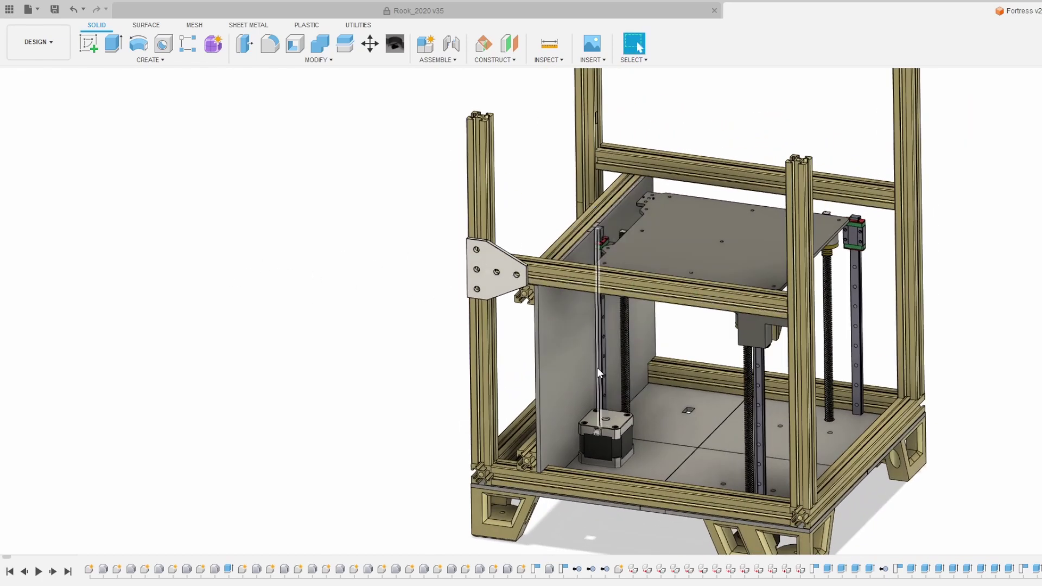
scroll(568, 404, "up", 2)
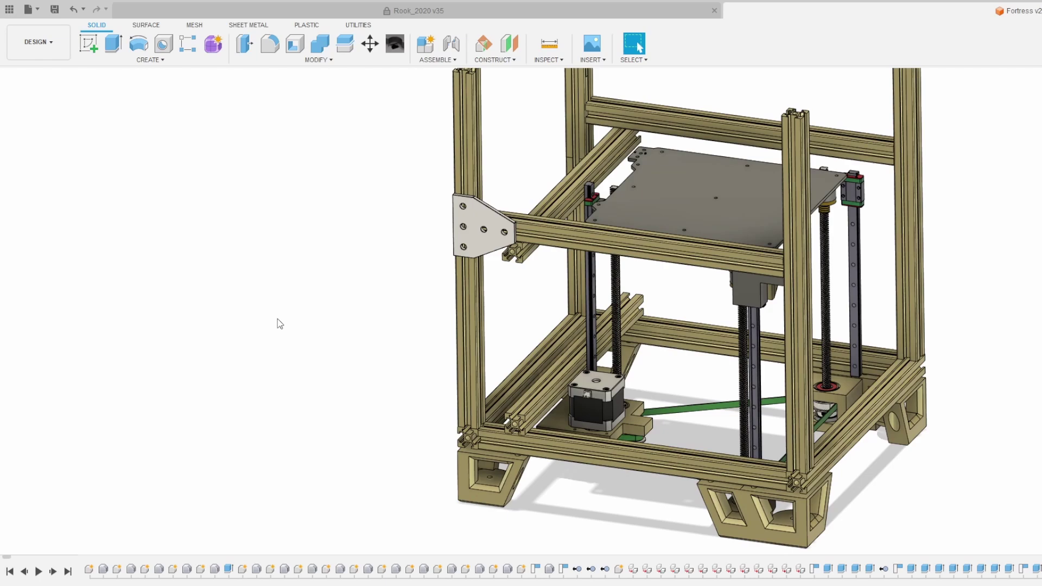
scroll(328, 310, "down", 1)
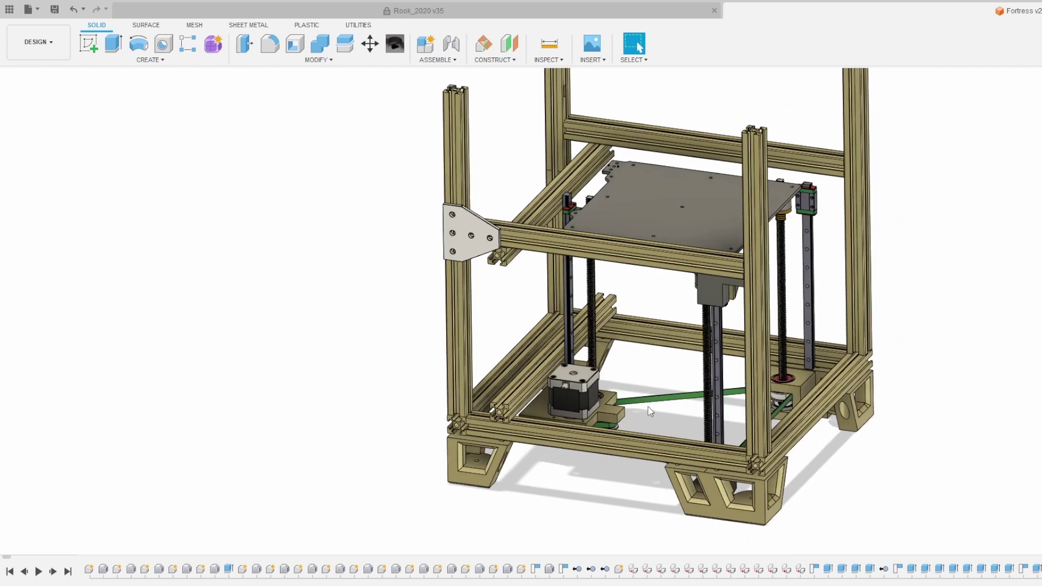
scroll(654, 409, "up", 2)
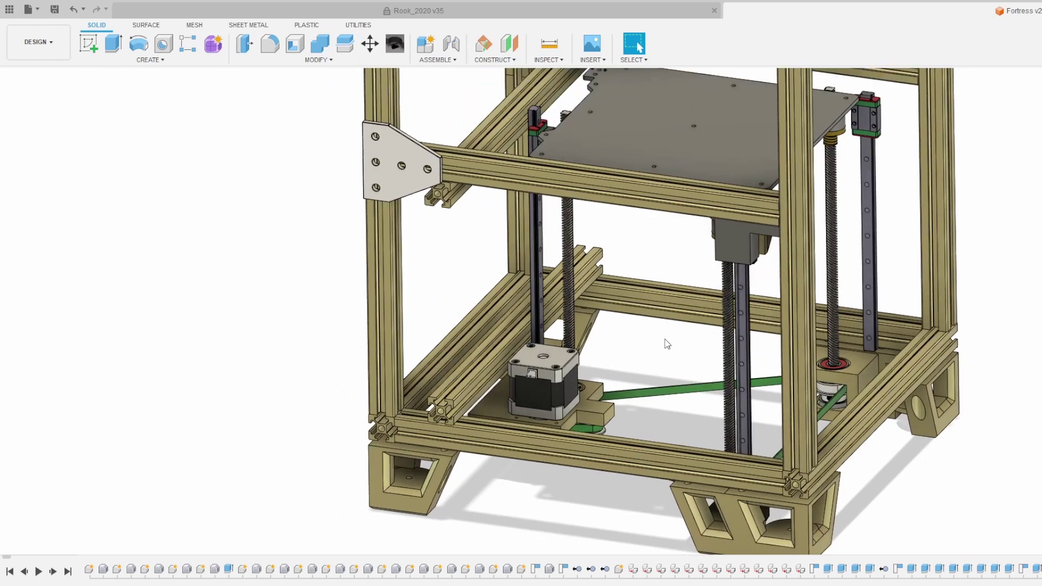
middle_click_drag(668, 344, 537, 403, "shift")
scroll(610, 390, "up", 3)
left_click(622, 379)
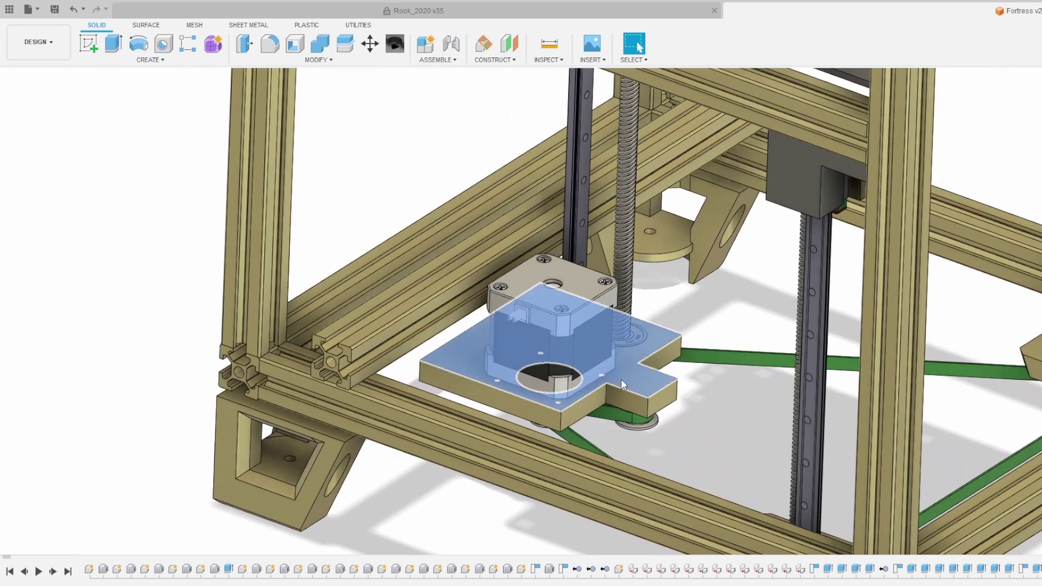
left_click(696, 324)
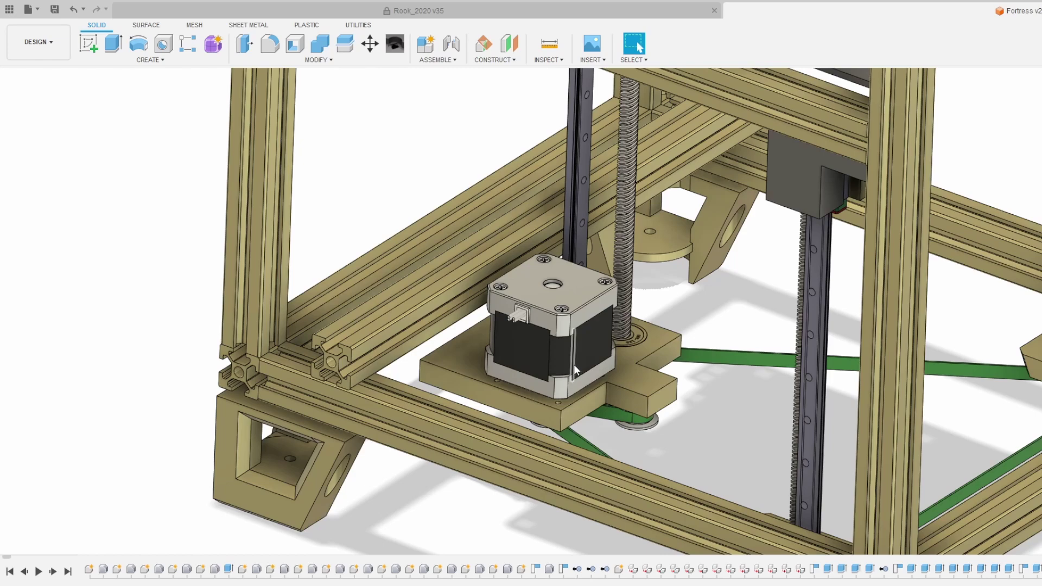
scroll(580, 363, "down", 2)
scroll(601, 367, "down", 2)
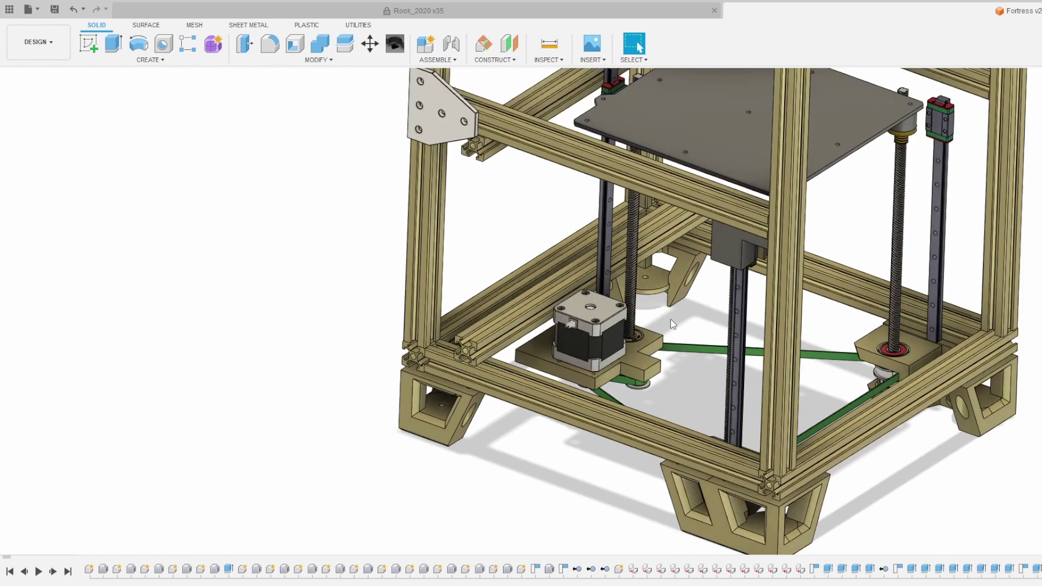
scroll(566, 382, "down", 2)
middle_click_drag(565, 382, 572, 346, "shift")
scroll(604, 343, "up", 3)
scroll(545, 353, "up", 5)
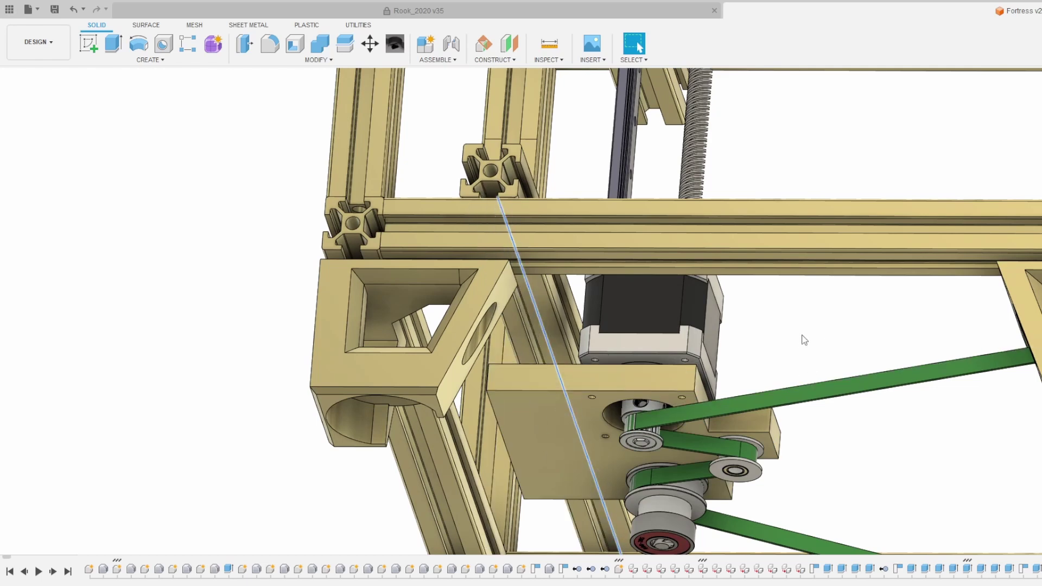
middle_click_drag(730, 367, 493, 478, "shift")
left_click(492, 472)
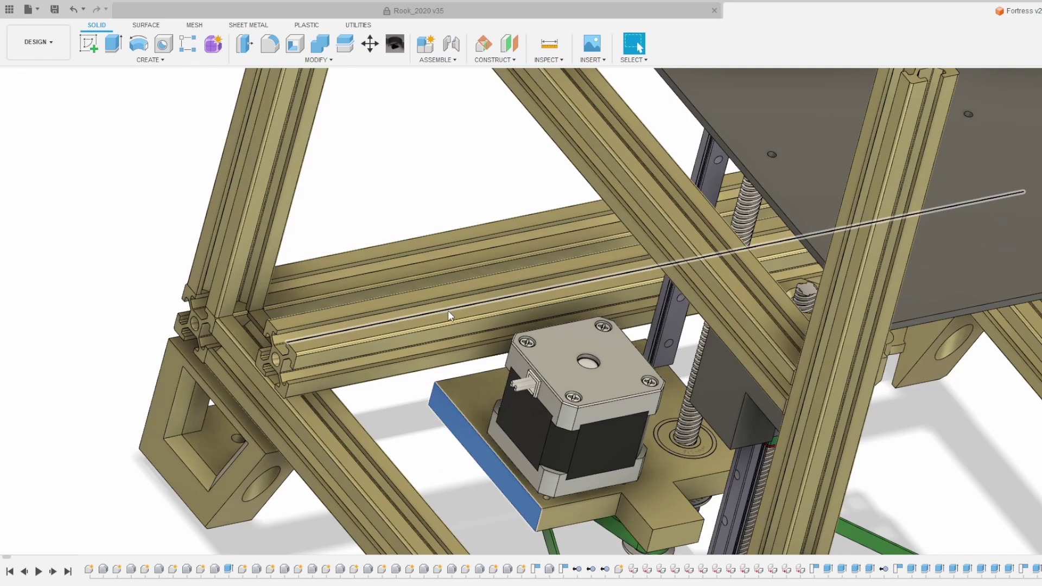
middle_click_drag(517, 357, 640, 429, "shift")
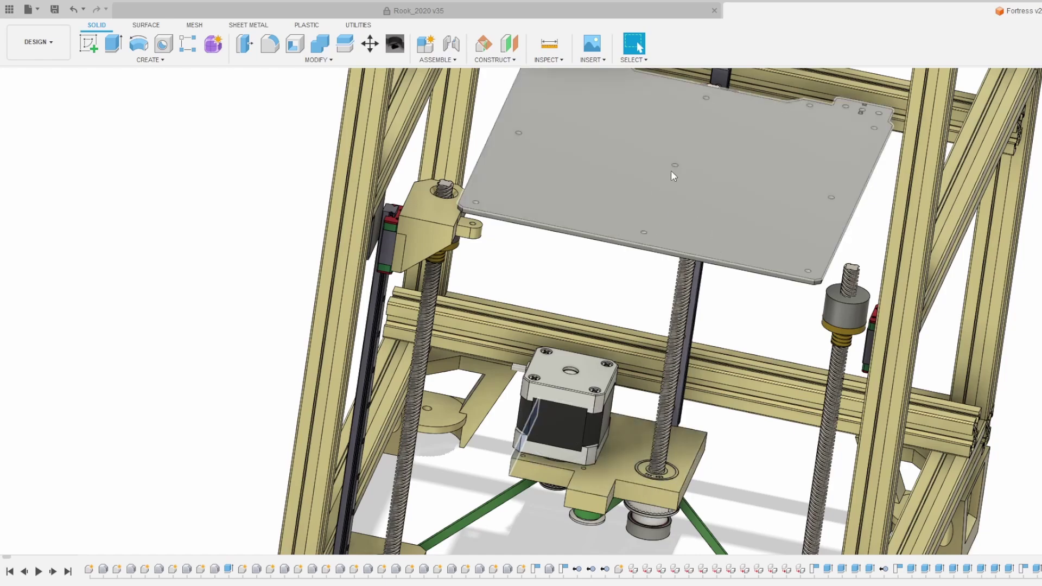
middle_click_drag(671, 171, 754, 201, "shift")
scroll(676, 386, "down", 5)
scroll(569, 396, "up", 6)
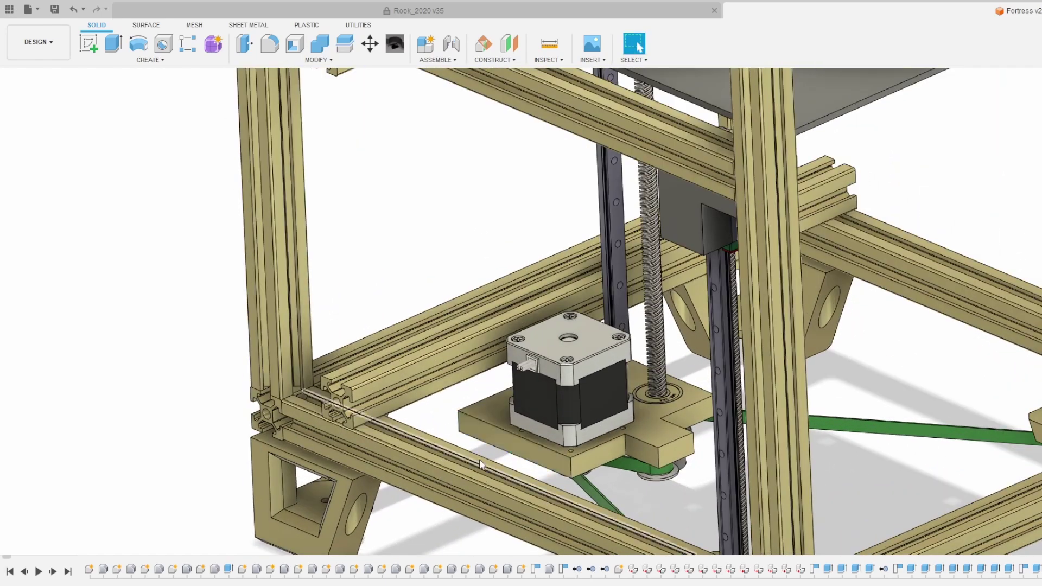
scroll(637, 421, "up", 2)
scroll(630, 392, "down", 2)
scroll(642, 402, "up", 3)
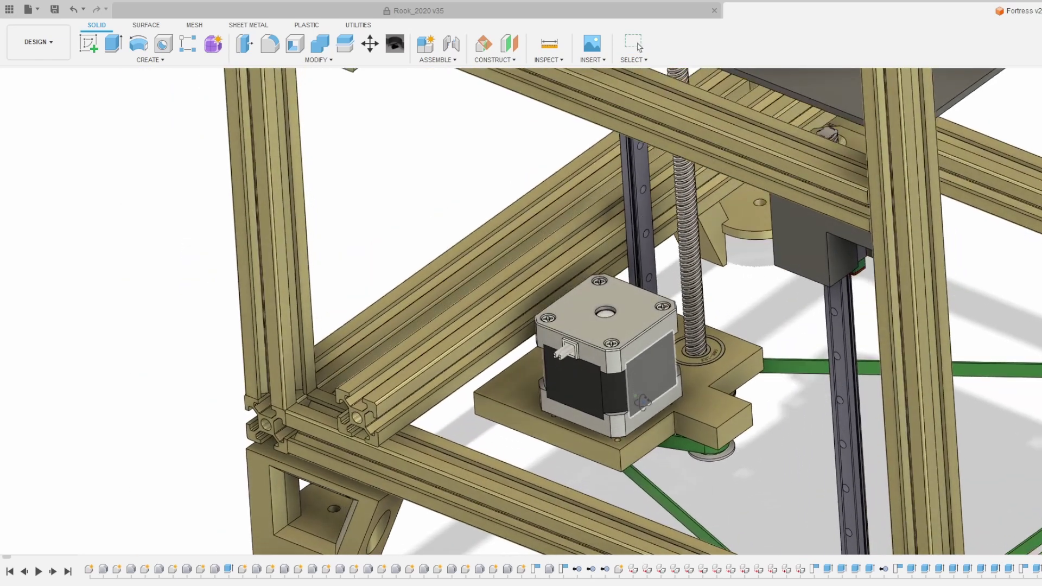
scroll(643, 402, "up", 2)
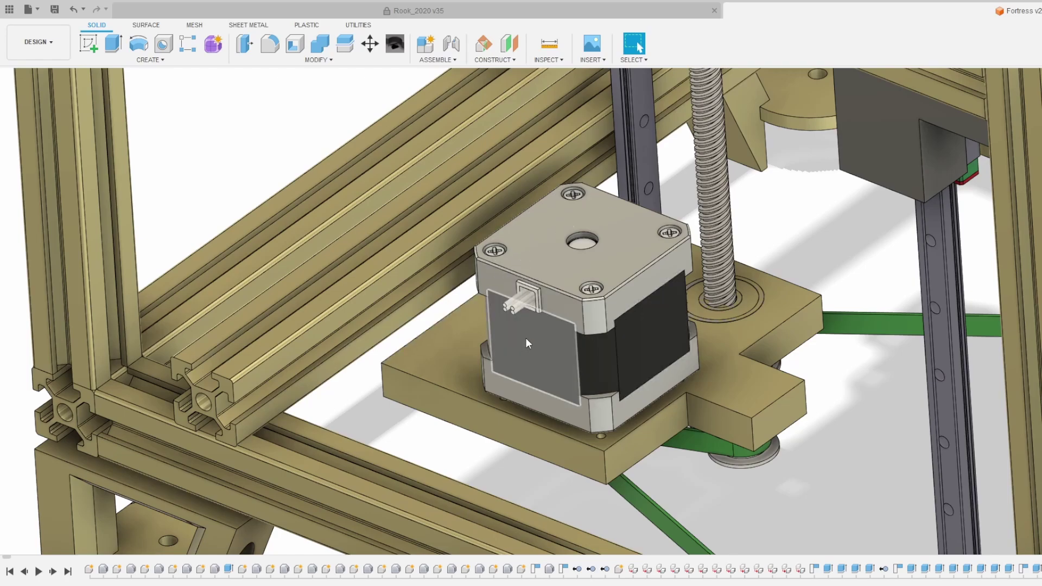
scroll(526, 338, "down", 4)
scroll(756, 392, "down", 2)
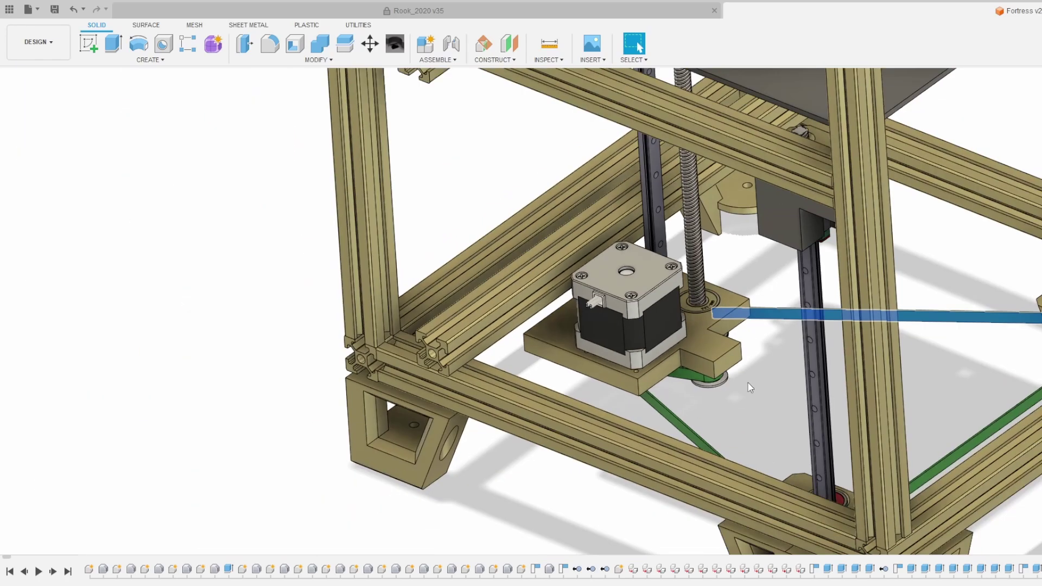
middle_click_drag(757, 391, 771, 325, "shift")
scroll(770, 324, "up", 2)
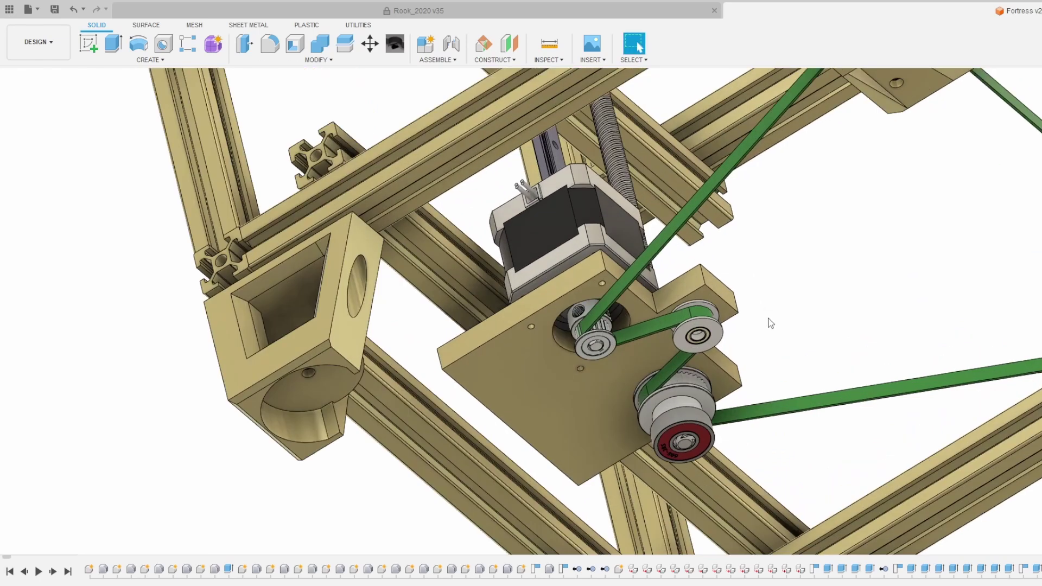
scroll(773, 386, "down", 3)
scroll(712, 392, "up", 2)
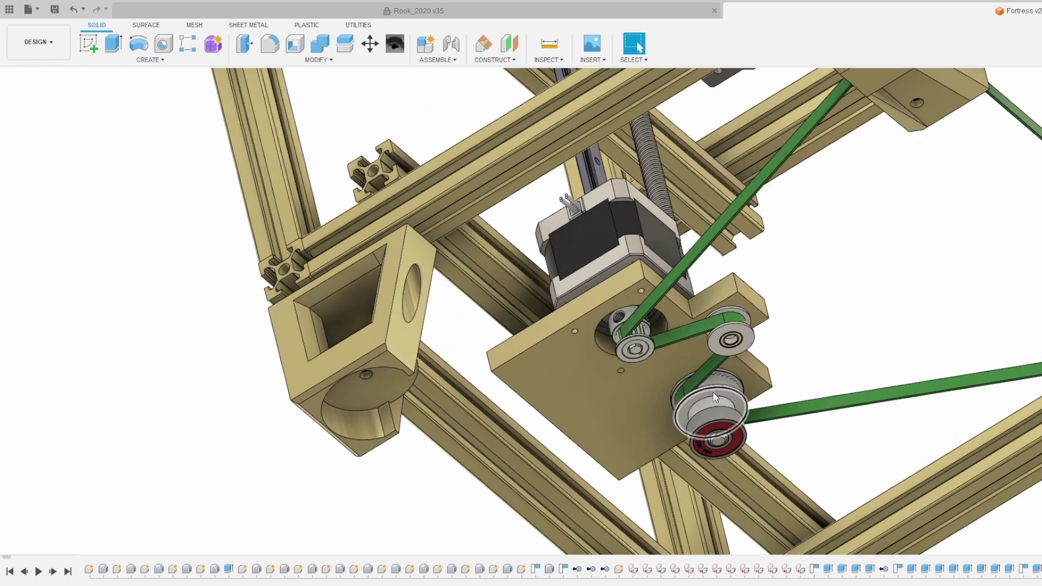
scroll(712, 391, "down", 1)
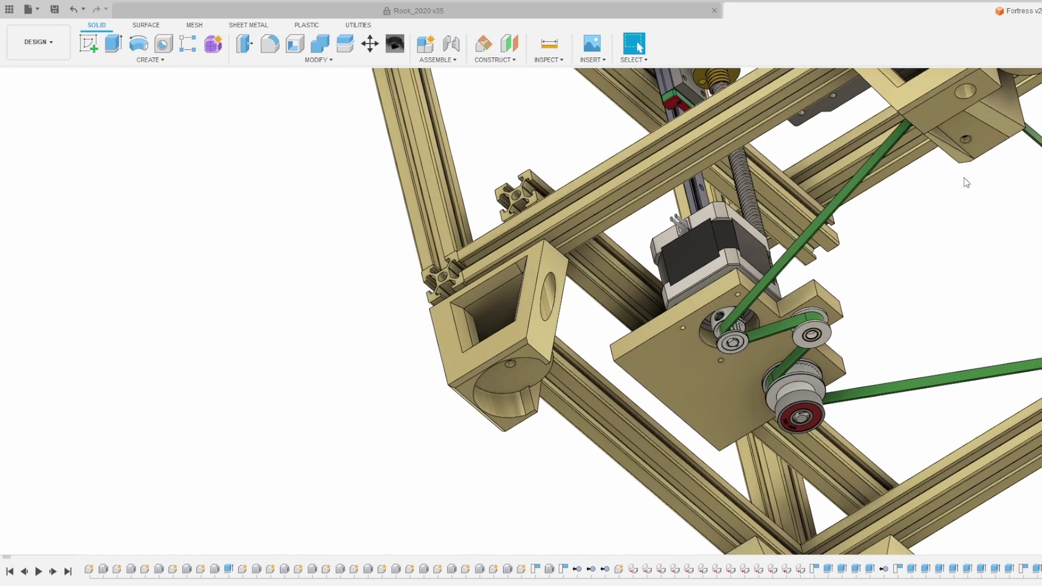
scroll(849, 292, "up", 2)
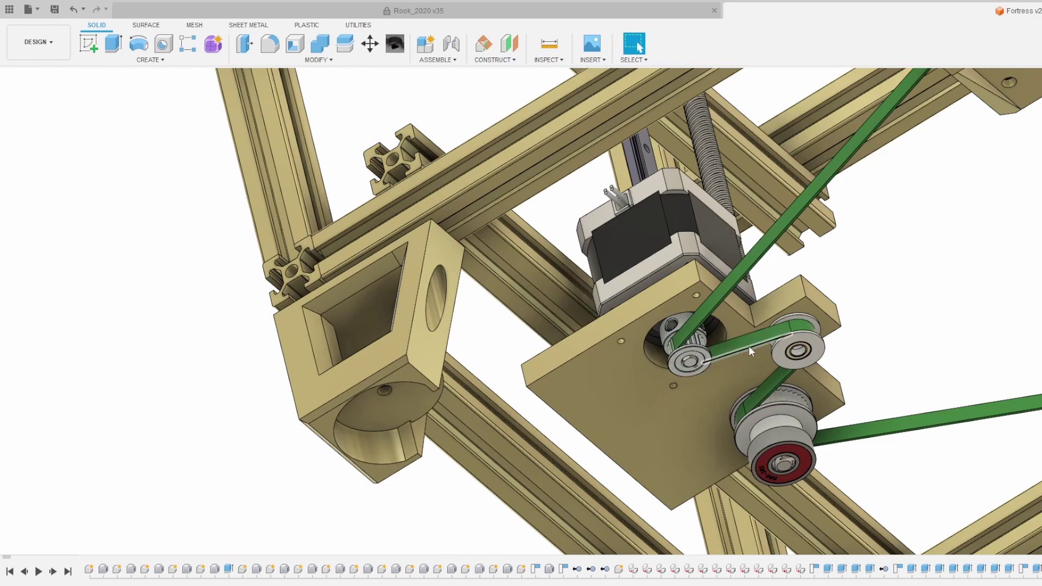
scroll(752, 344, "up", 2)
scroll(810, 333, "up", 2)
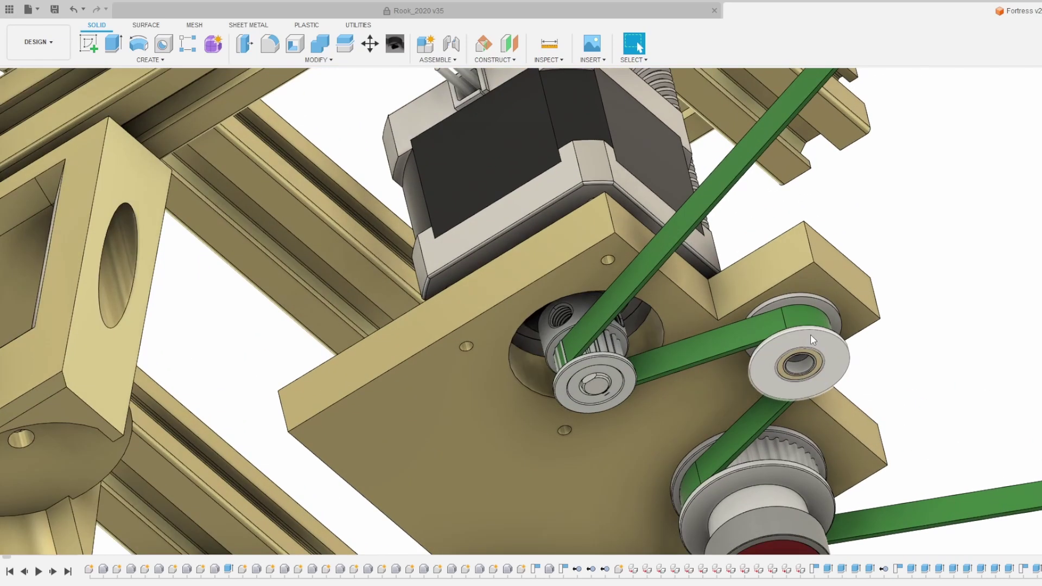
scroll(803, 326, "down", 3)
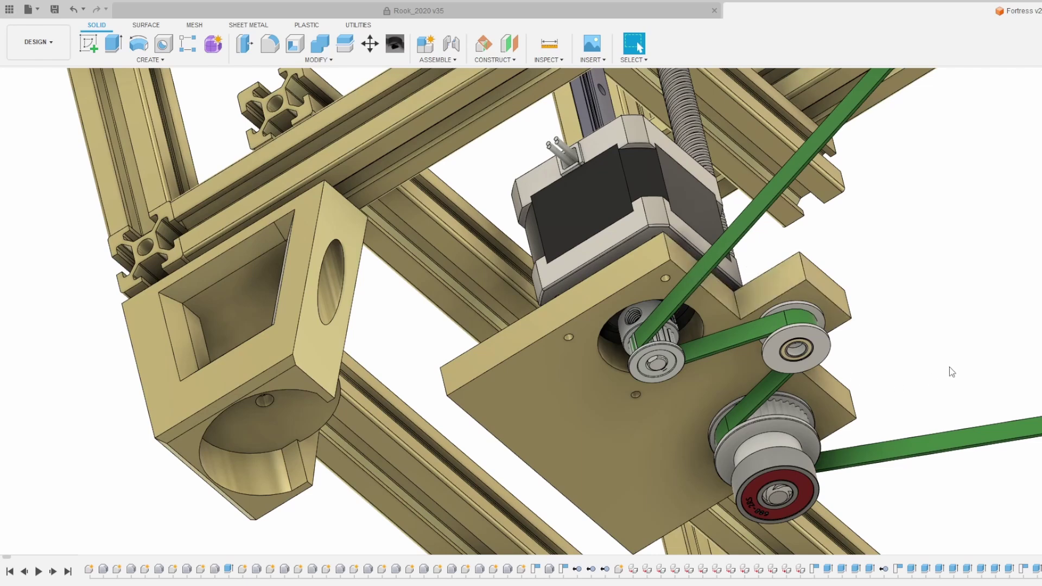
scroll(760, 286, "down", 4)
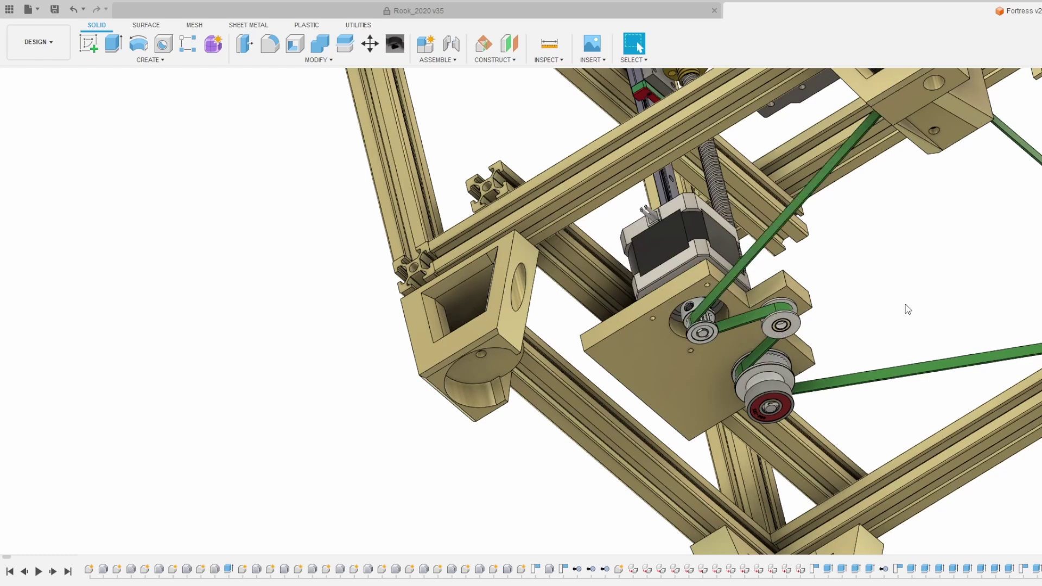
scroll(821, 358, "up", 1)
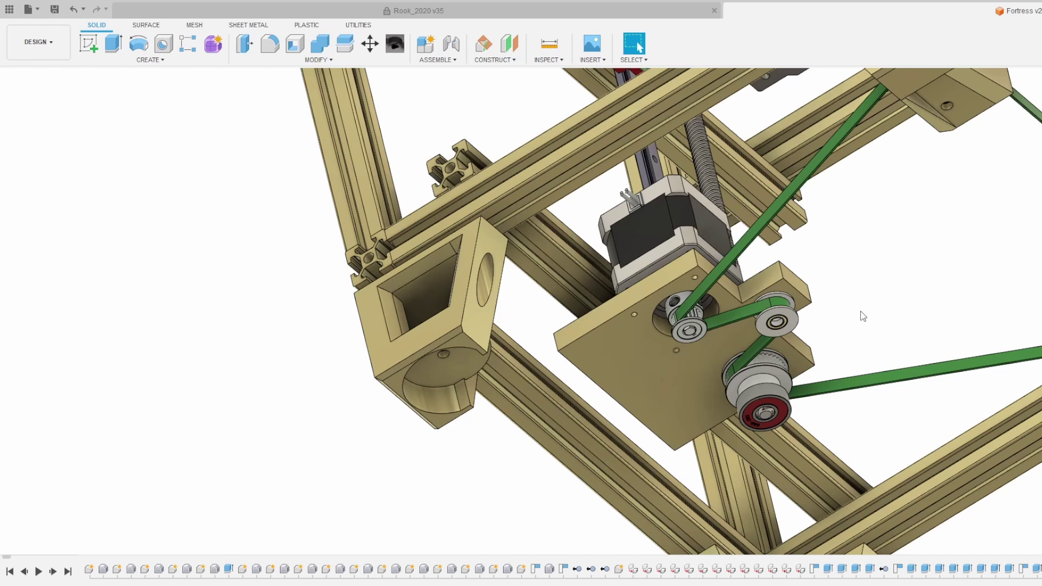
scroll(838, 328, "down", 1)
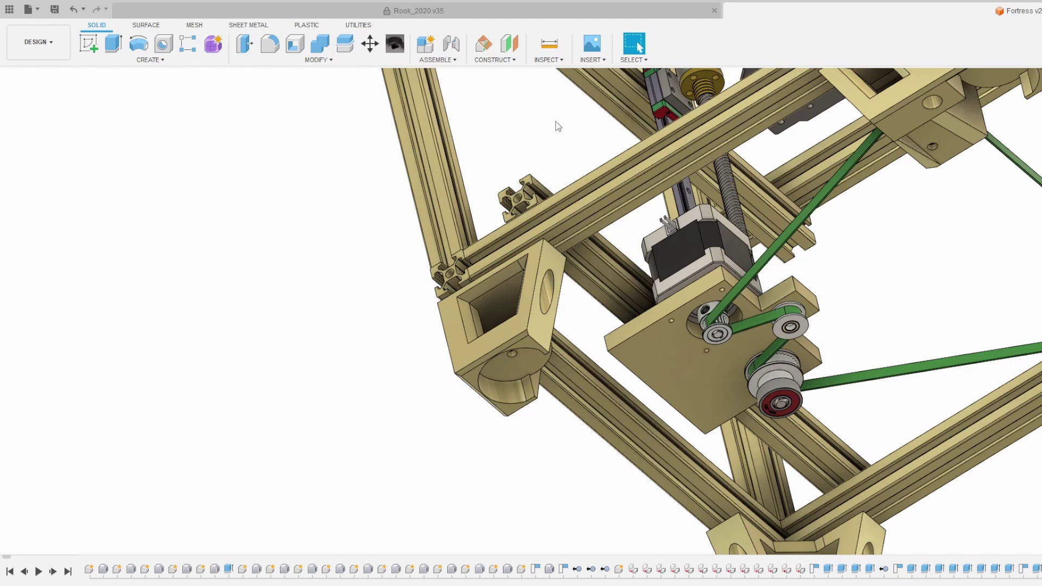
scroll(800, 282, "up", 1)
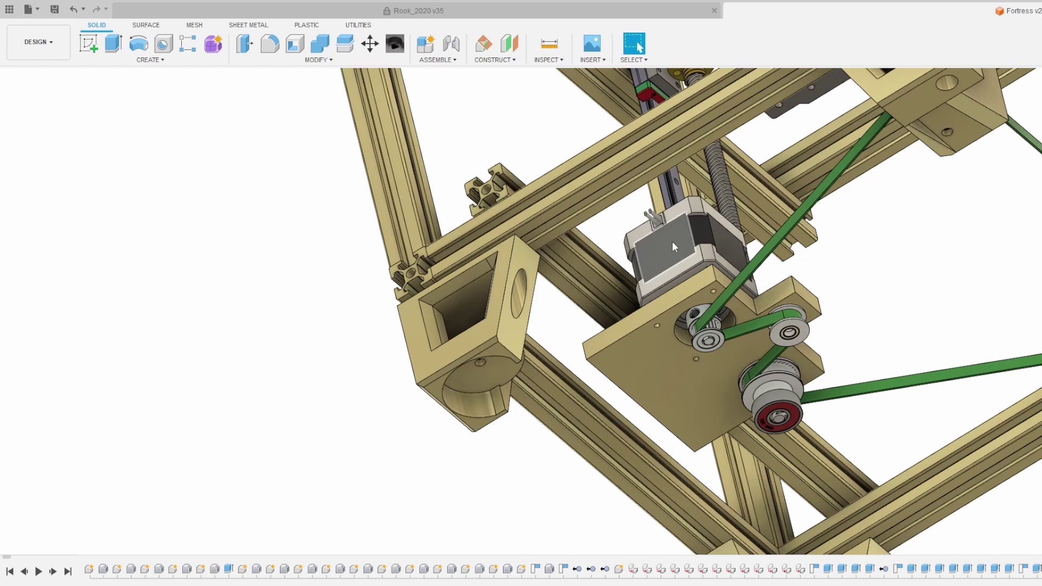
scroll(839, 328, "down", 2)
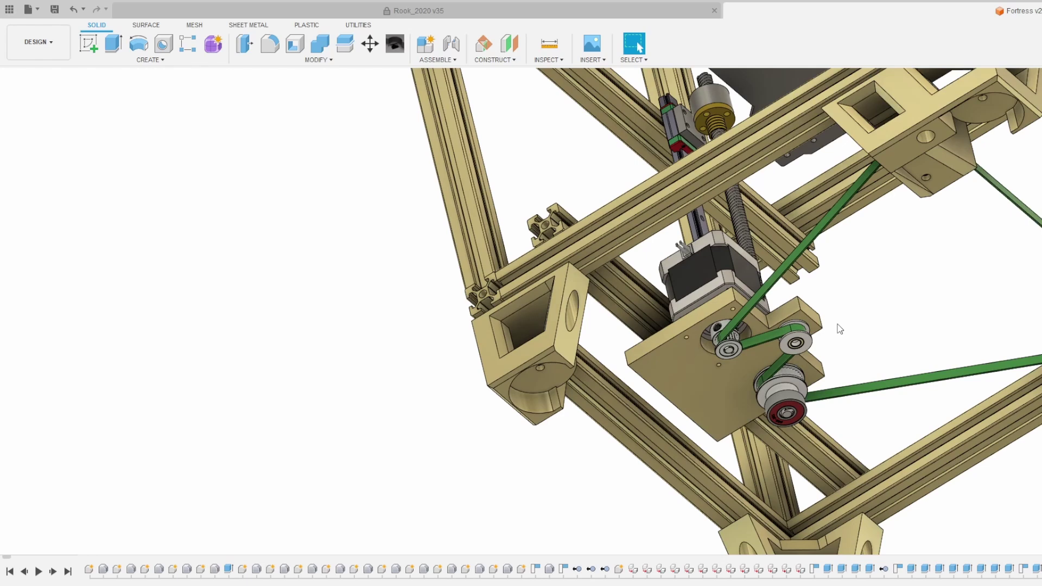
scroll(804, 320, "up", 2)
scroll(703, 355, "up", 1)
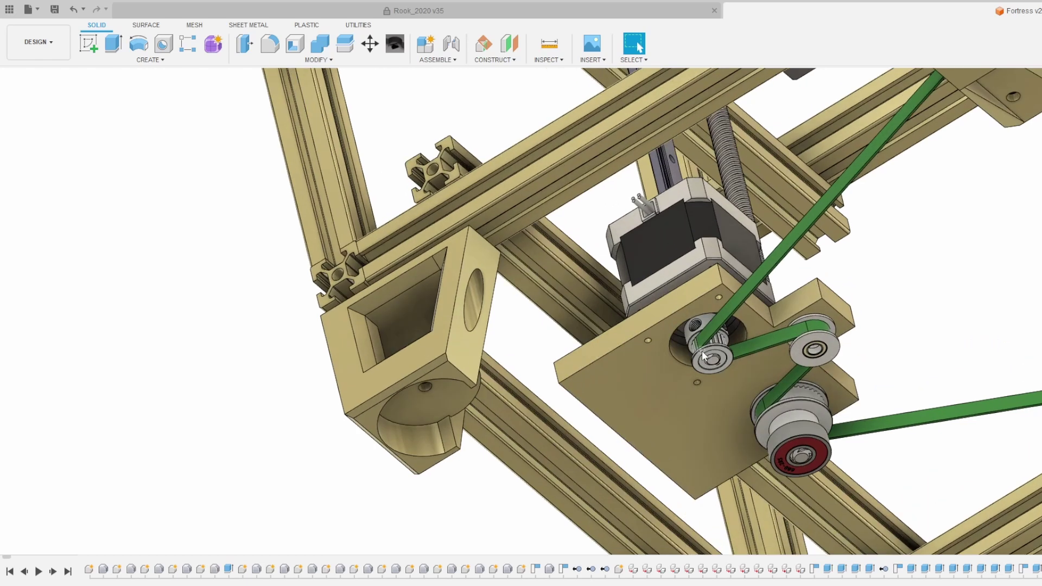
scroll(685, 382, "down", 1)
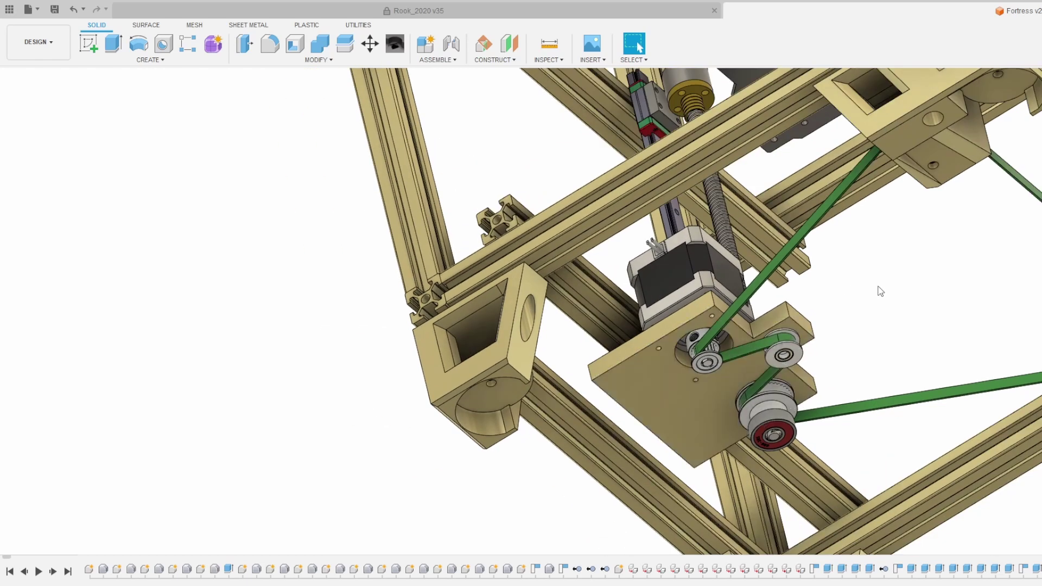
left_click(666, 370)
left_click(886, 311)
scroll(871, 310, "up", 2)
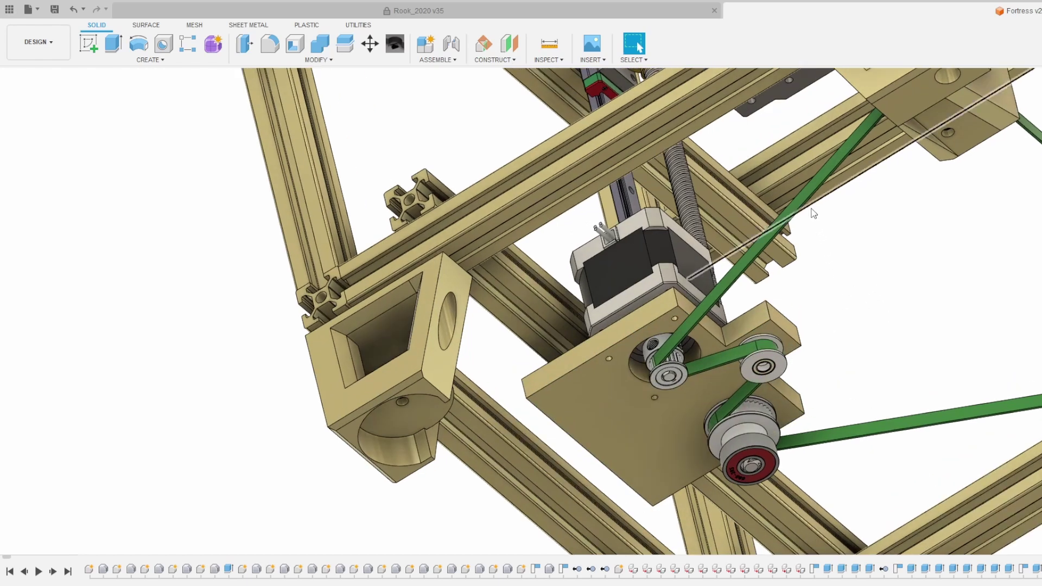
scroll(809, 211, "down", 1)
left_click(732, 274)
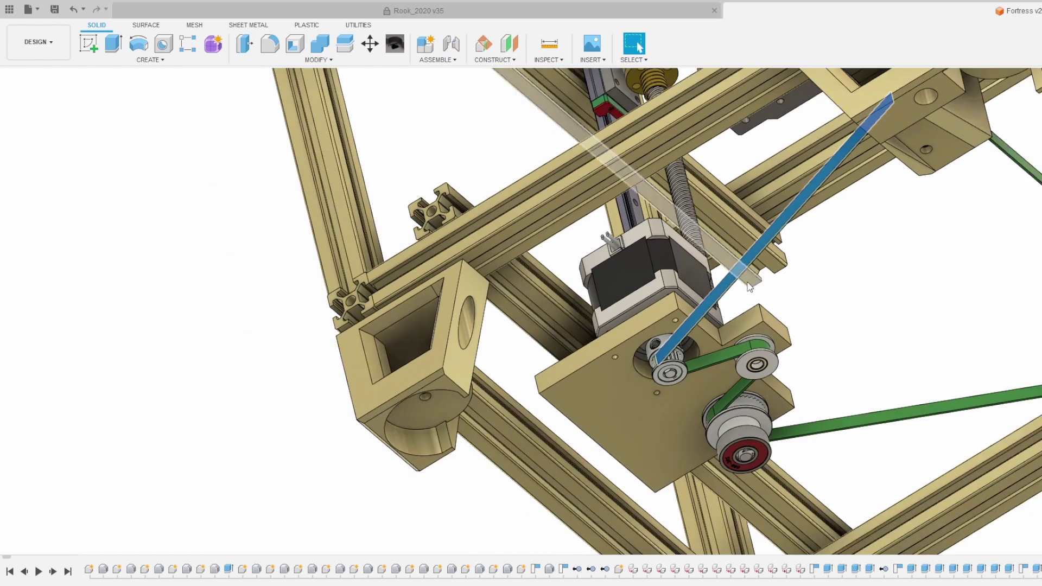
left_click(823, 329)
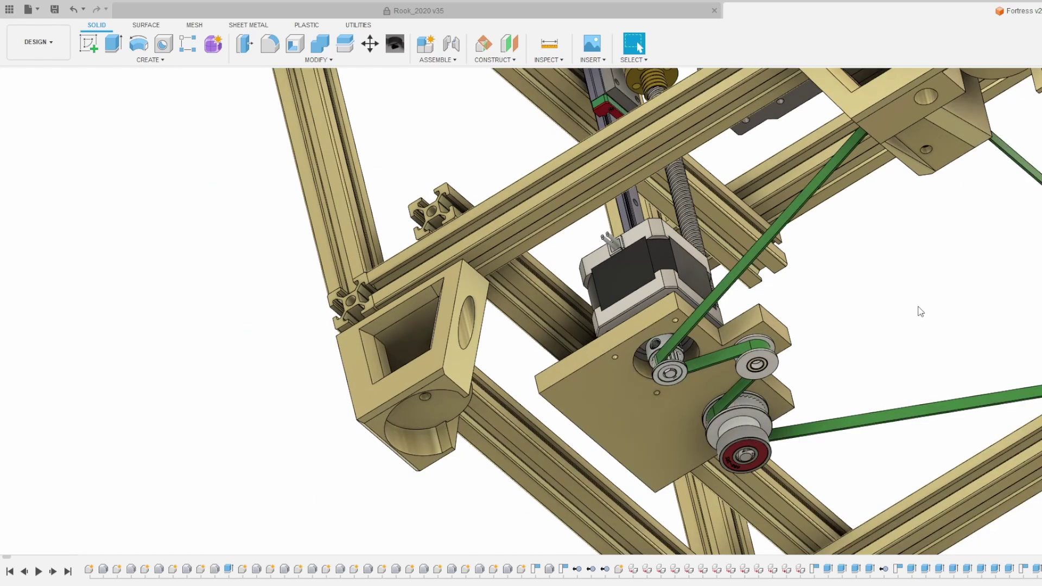
scroll(847, 312, "down", 5)
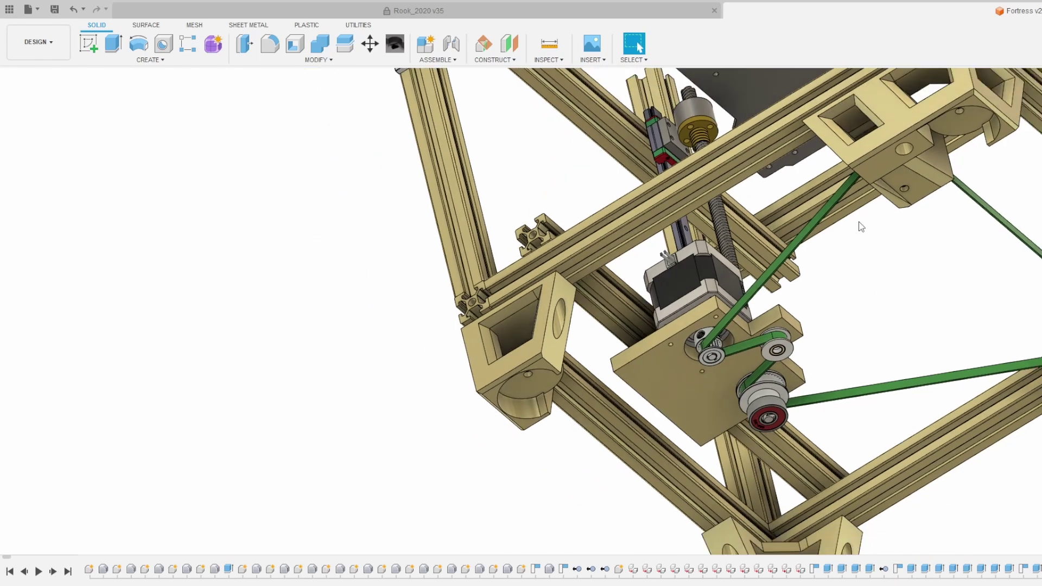
scroll(886, 242, "up", 4)
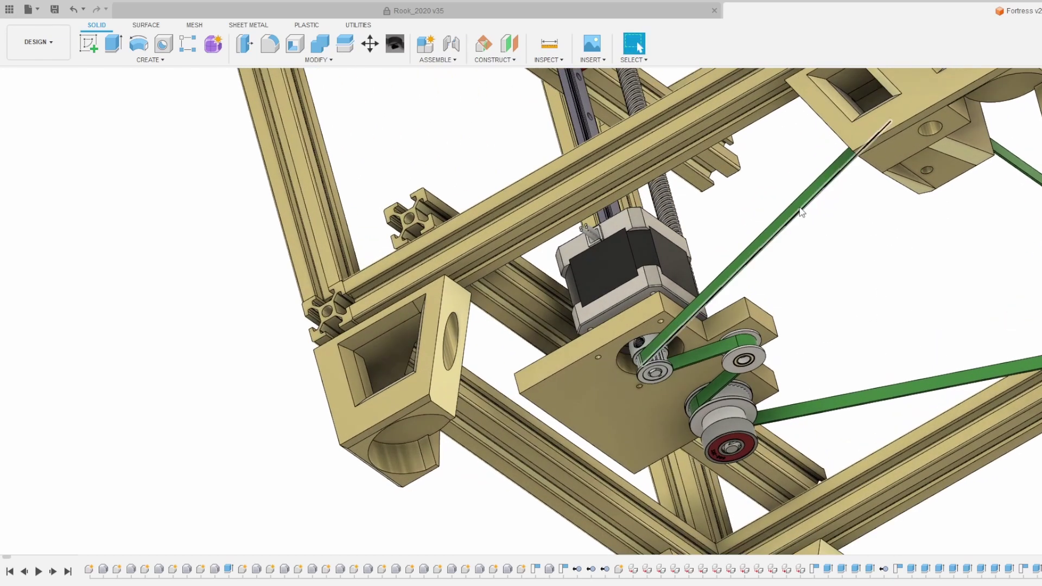
left_click(804, 213)
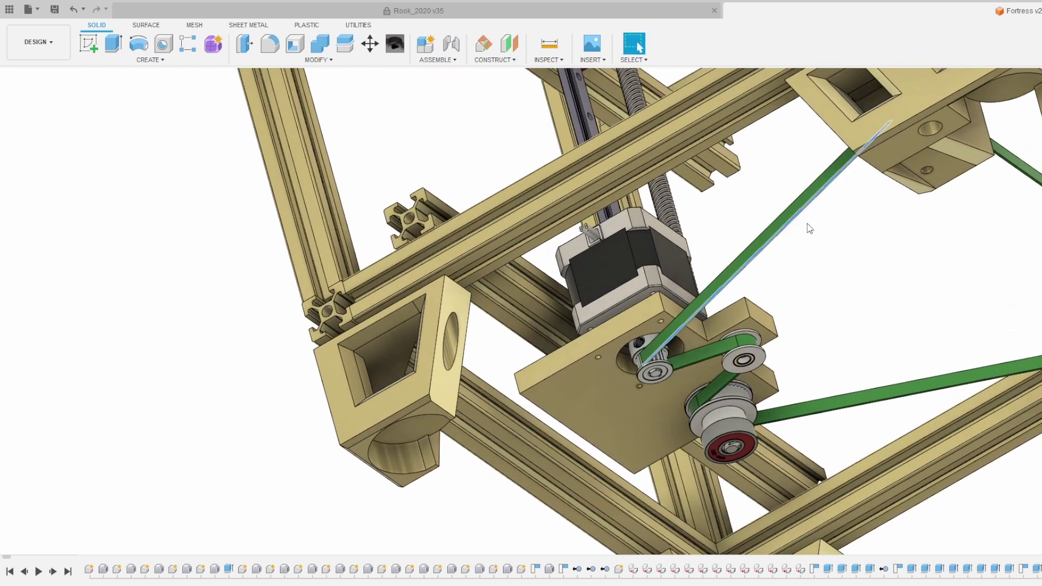
left_click(816, 253)
scroll(815, 257, "down", 2)
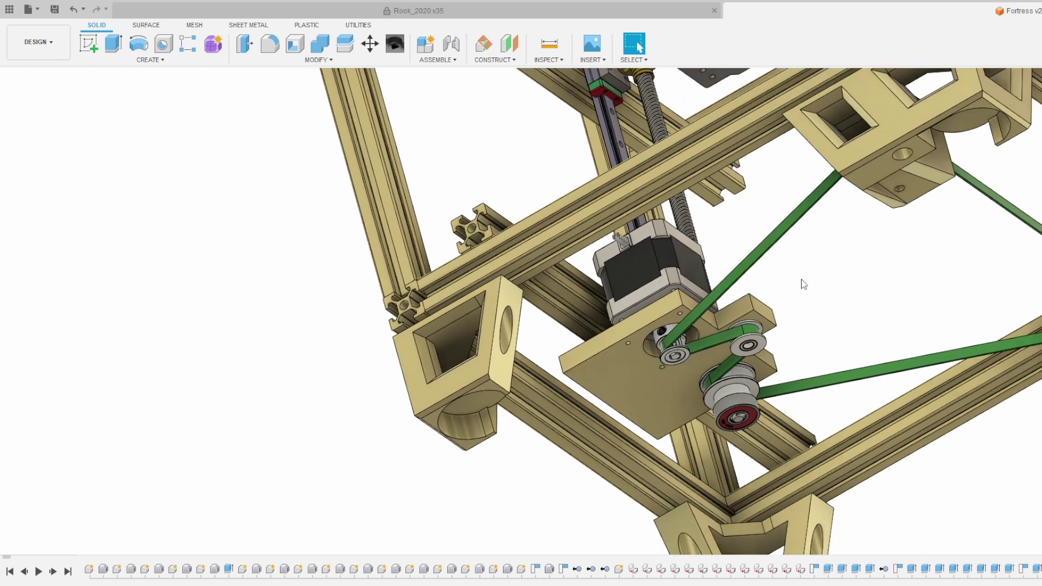
scroll(761, 295, "down", 1)
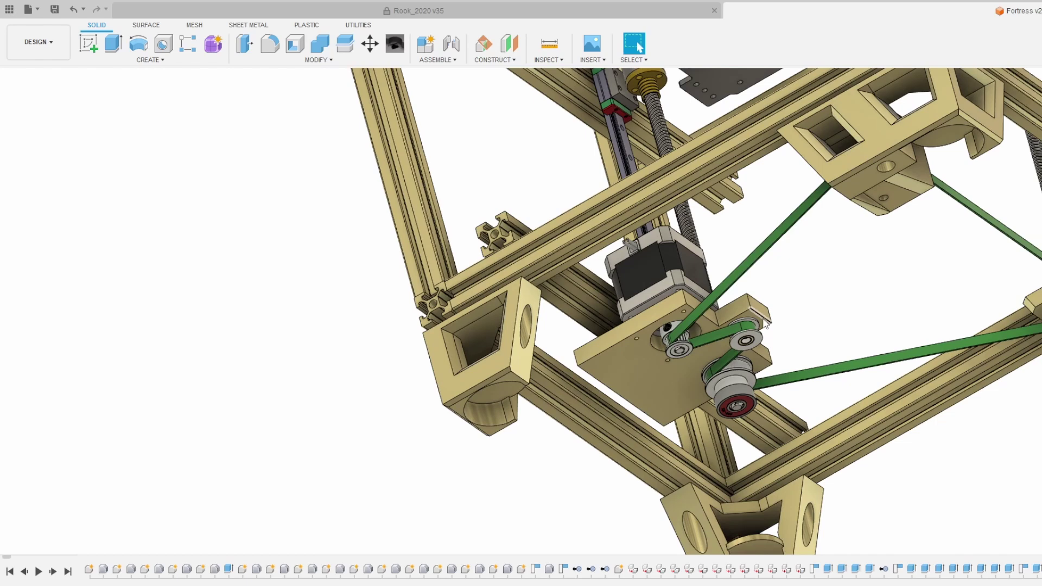
scroll(766, 325, "up", 1)
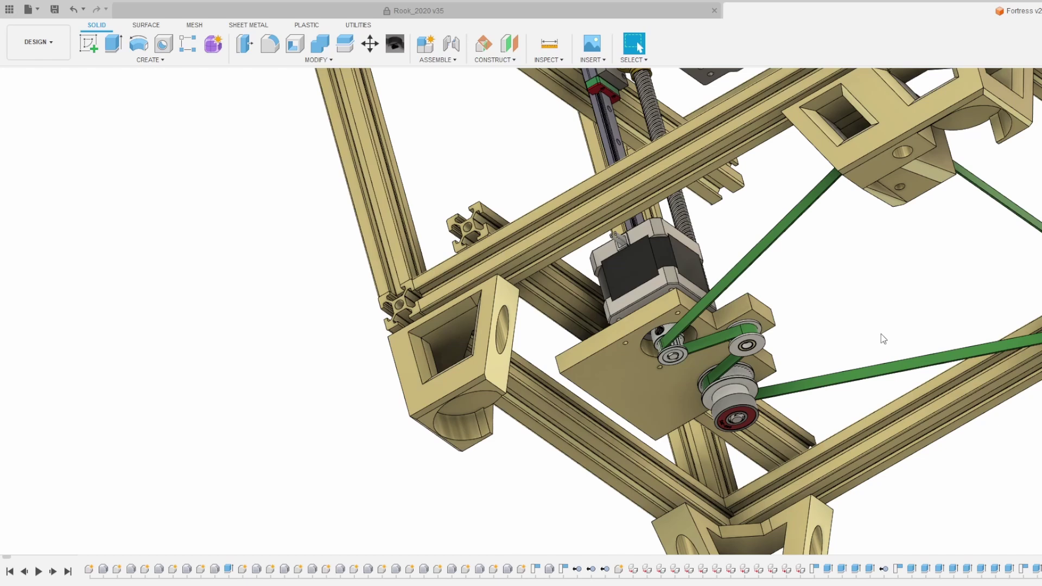
middle_click_drag(812, 366, 790, 317, "shift")
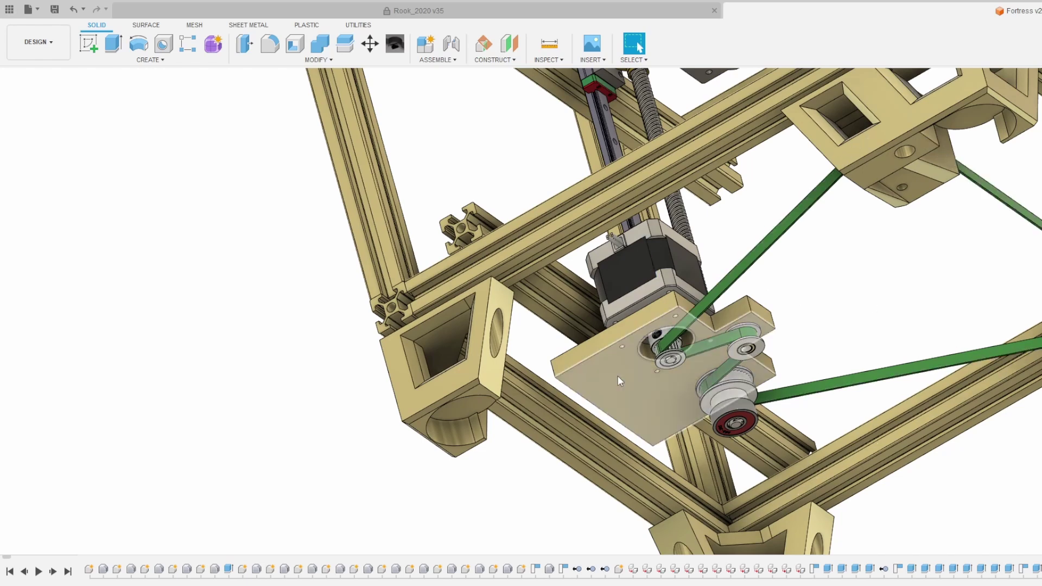
Step: Zoom onto the lower belt pulley and briefly select its bearing, then deselect
scroll(594, 376, "down", 3)
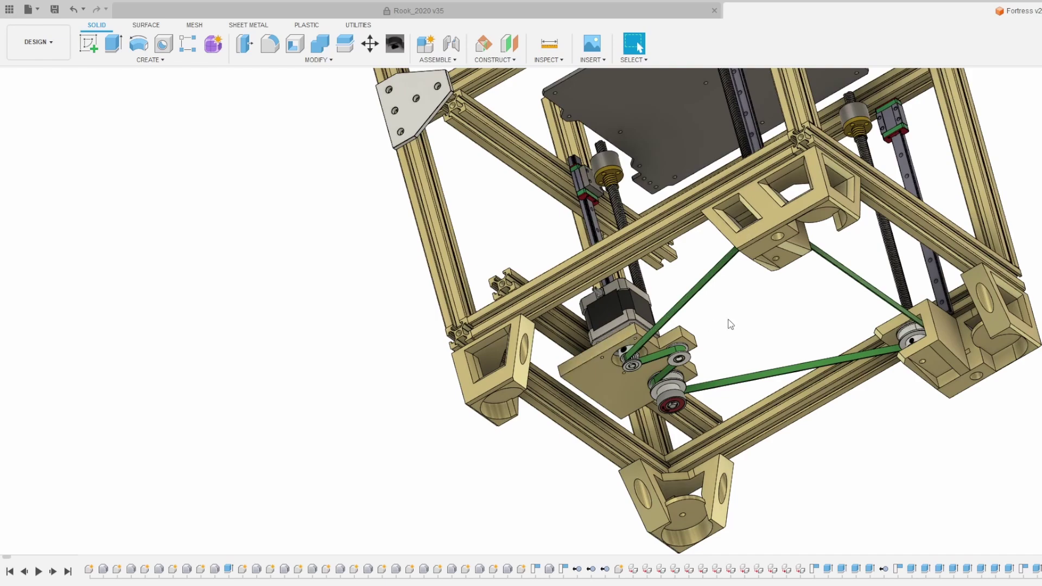
scroll(656, 385, "up", 6)
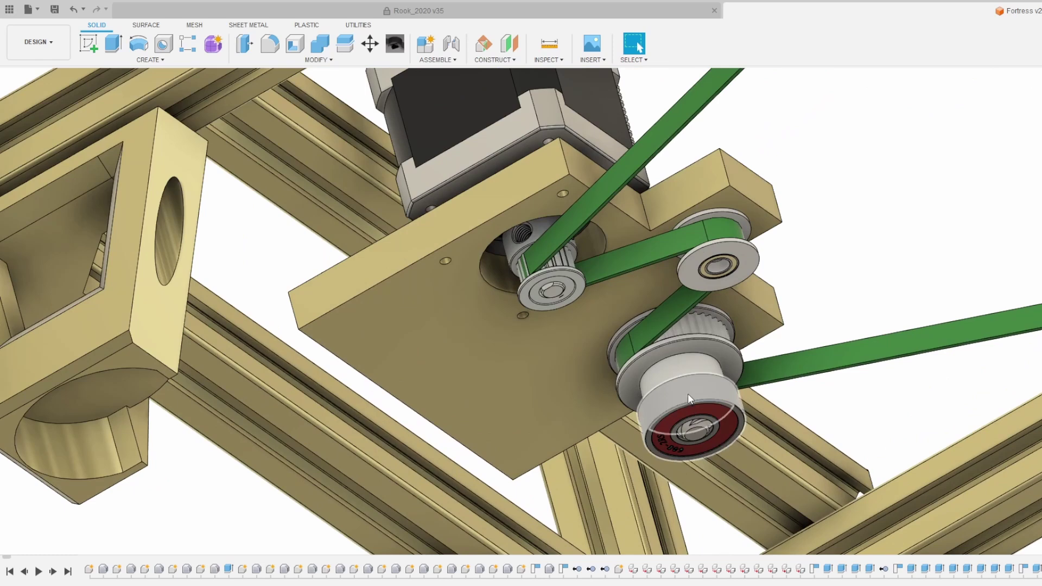
left_click(686, 392)
scroll(716, 383, "down", 5)
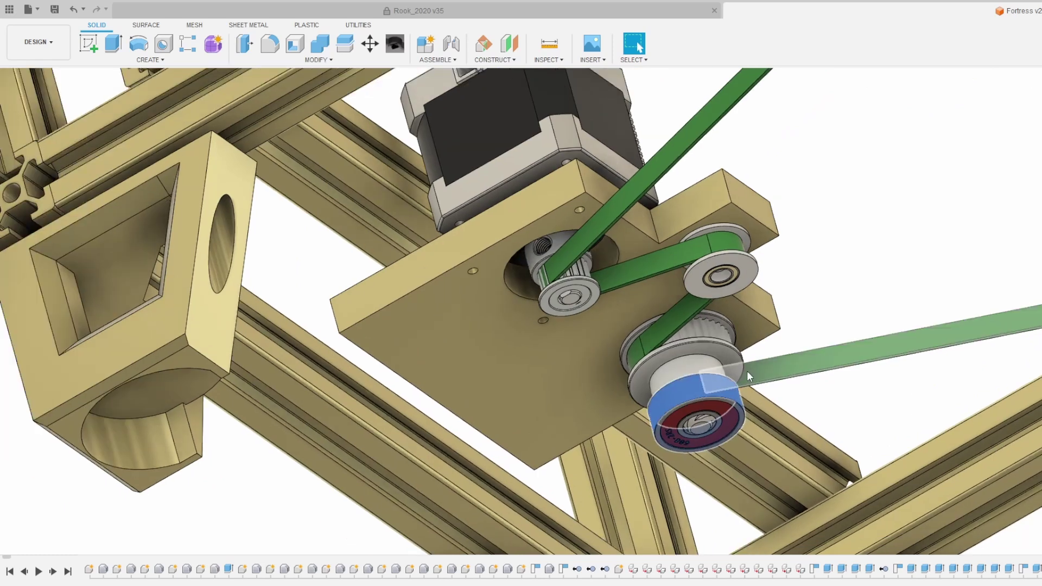
left_click(814, 300)
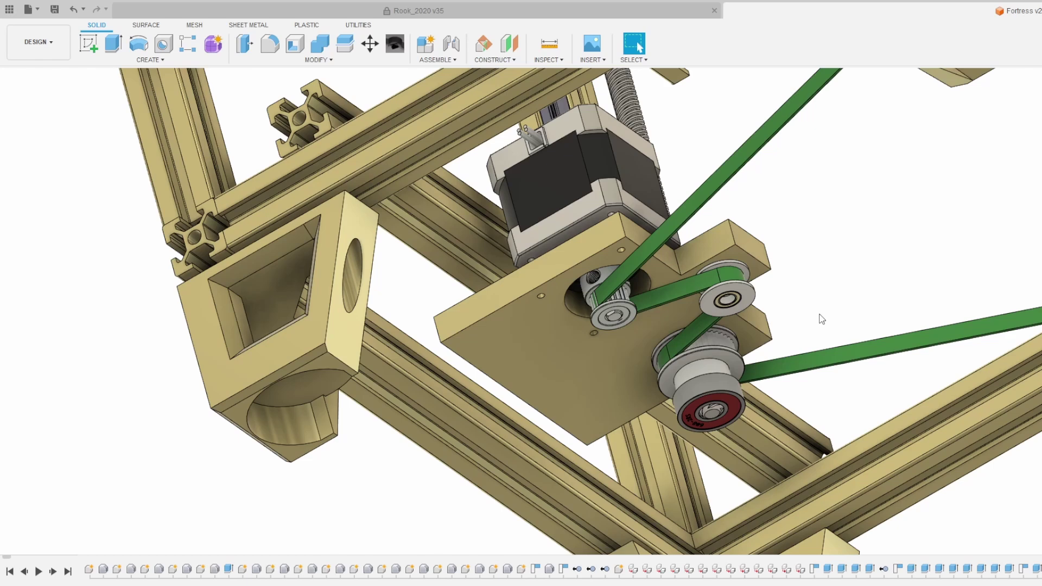
Step: Zoom out and orbit around the lower pulley assembly
scroll(702, 390, "up", 5)
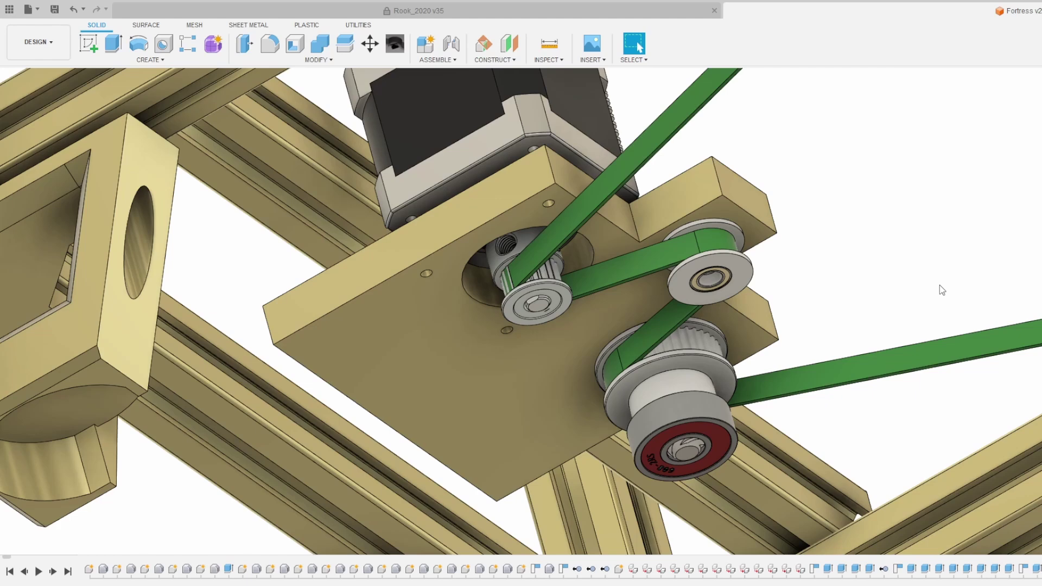
scroll(809, 334, "down", 3)
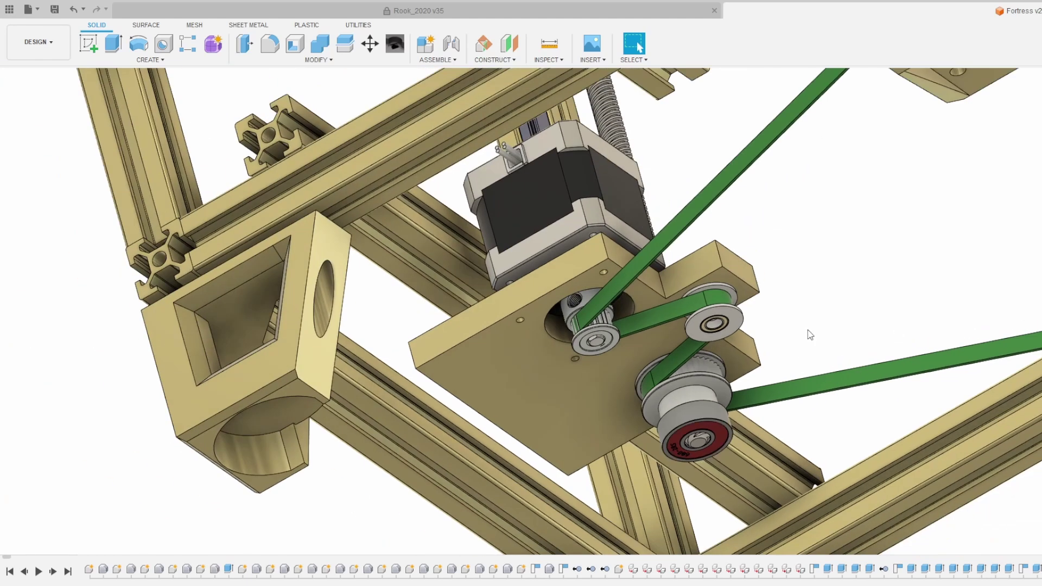
scroll(810, 335, "up", 1)
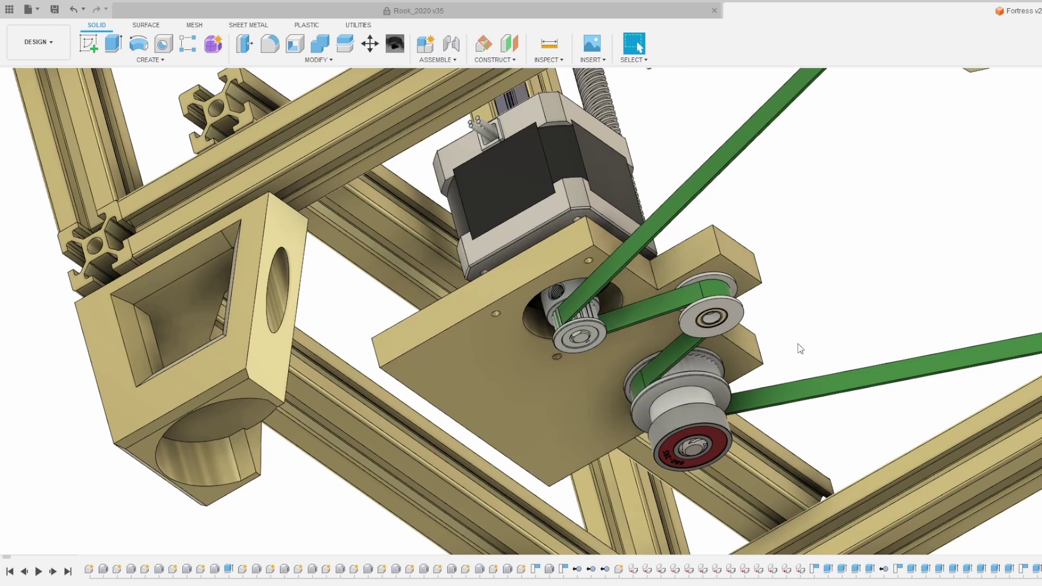
scroll(798, 344, "down", 2)
middle_click_drag(798, 343, 572, 324, "shift")
scroll(572, 324, "up", 2)
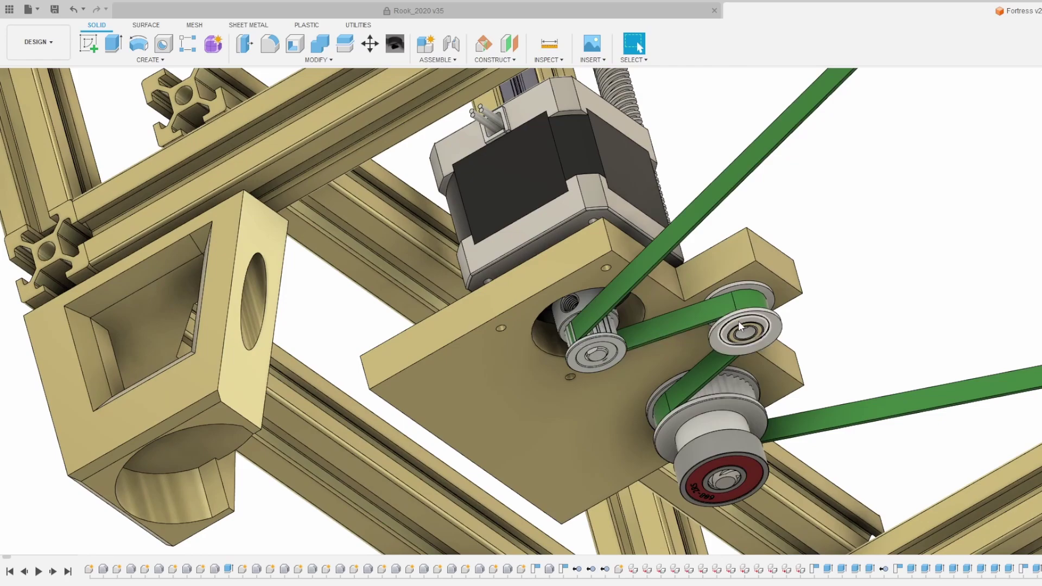
scroll(498, 370, "down", 2)
scroll(498, 370, "down", 5)
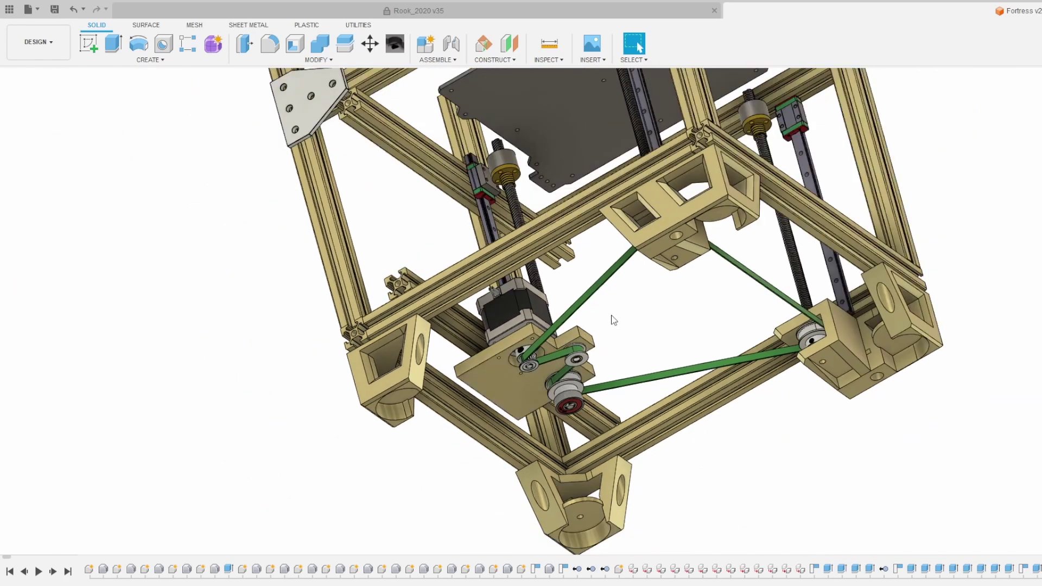
Step: Turn the whole frame to an upright front view showing the Z belt and bed plate
middle_click_drag(632, 290, 614, 367, "shift")
scroll(616, 378, "down", 3)
scroll(567, 179, "up", 2)
middle_click_drag(567, 179, 588, 170, "shift")
scroll(548, 149, "up", 3)
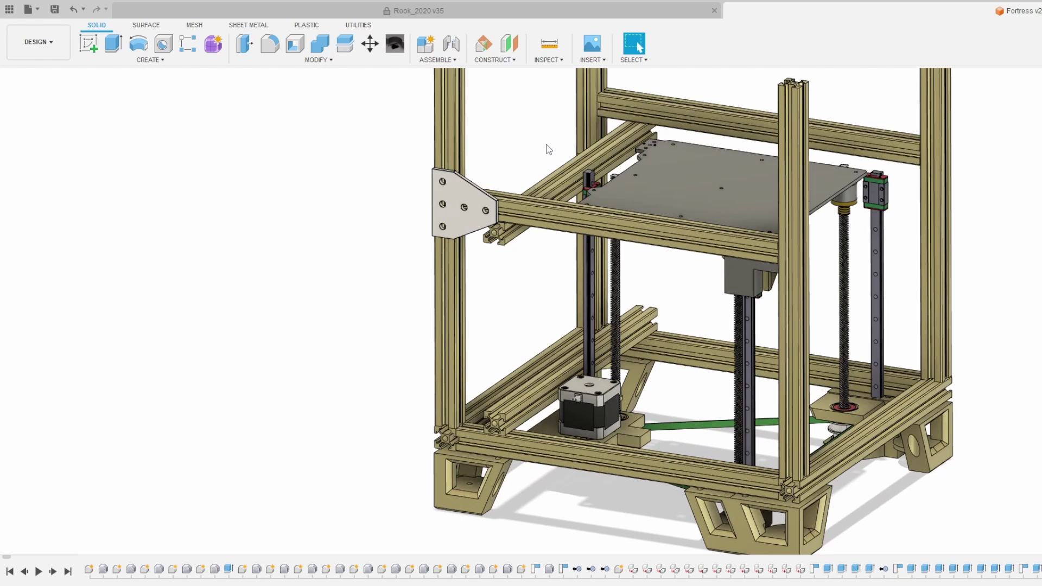
scroll(636, 332, "down", 4)
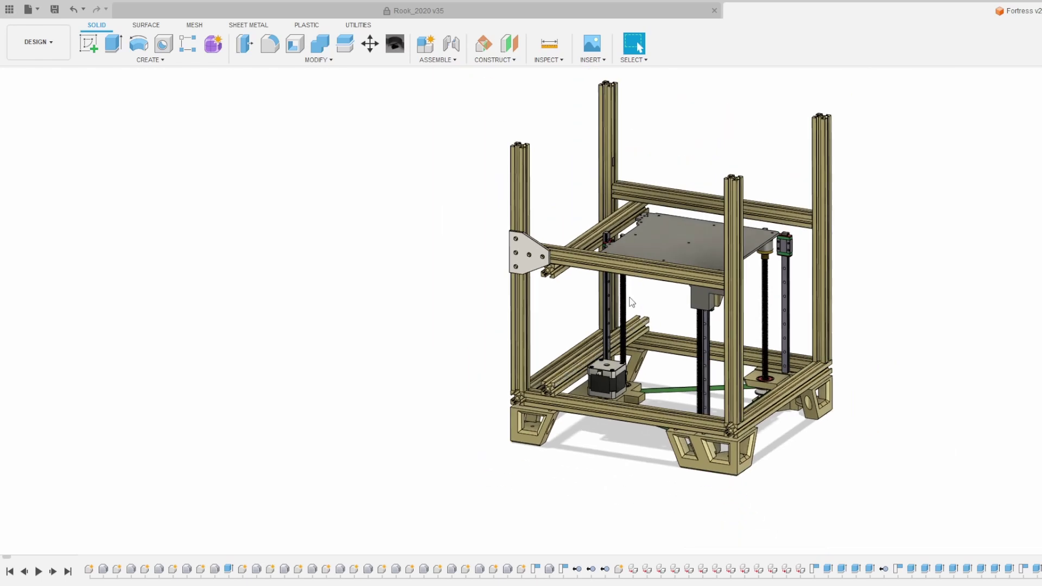
scroll(610, 246, "up", 5)
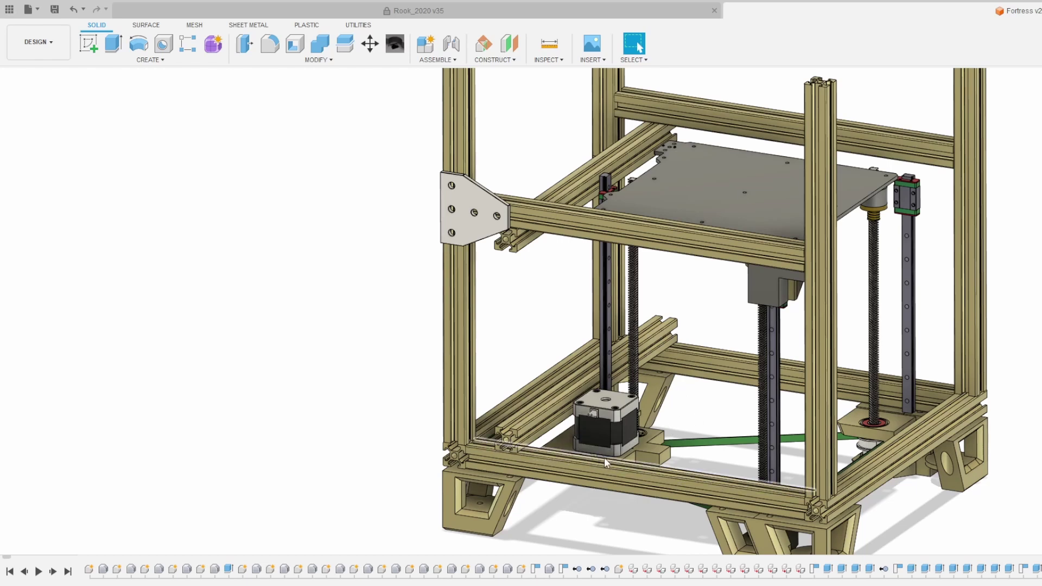
scroll(604, 456, "down", 2)
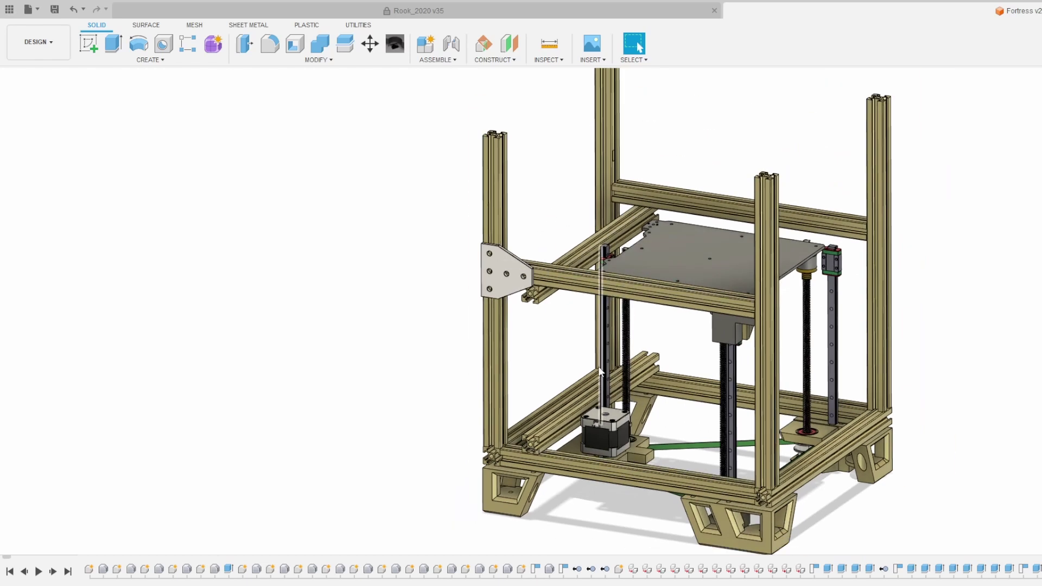
scroll(632, 353, "down", 2)
middle_click_drag(631, 353, 651, 271, "shift")
middle_click_drag(649, 321, 655, 439, "shift")
scroll(655, 439, "up", 2)
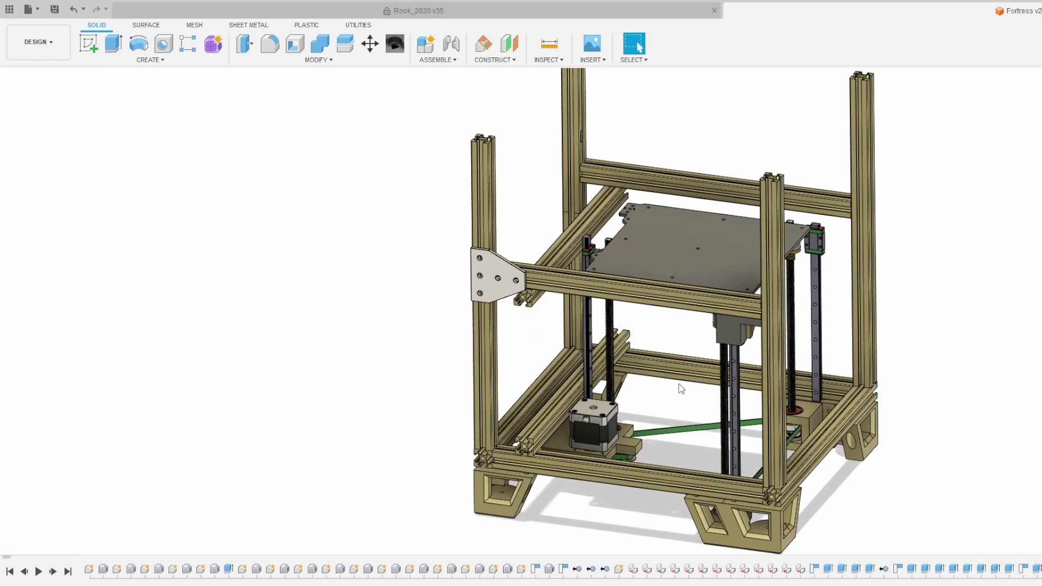
scroll(655, 387, "down", 1)
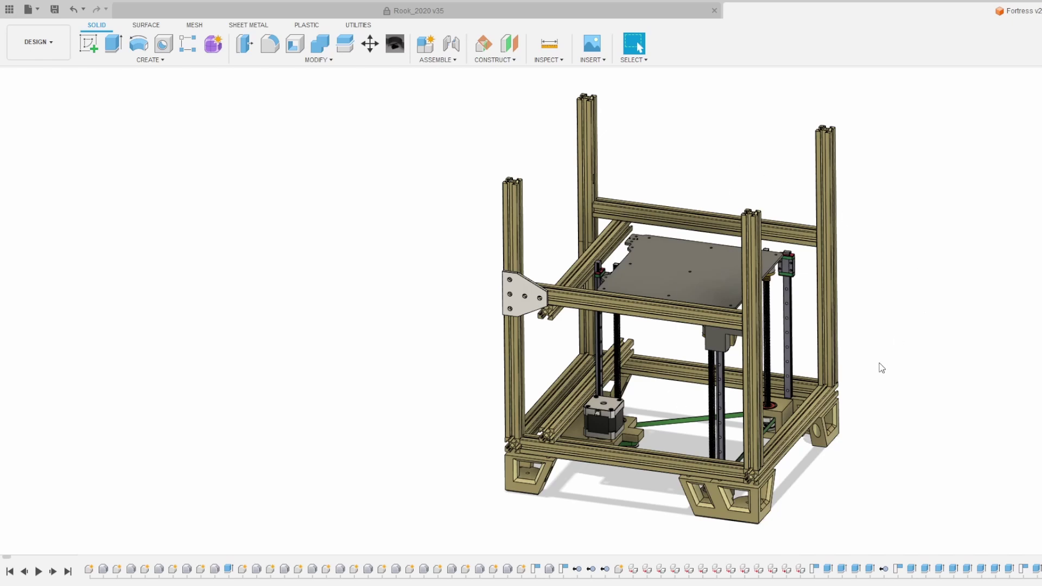
middle_click_drag(629, 387, 660, 415, "shift")
scroll(660, 416, "up", 2)
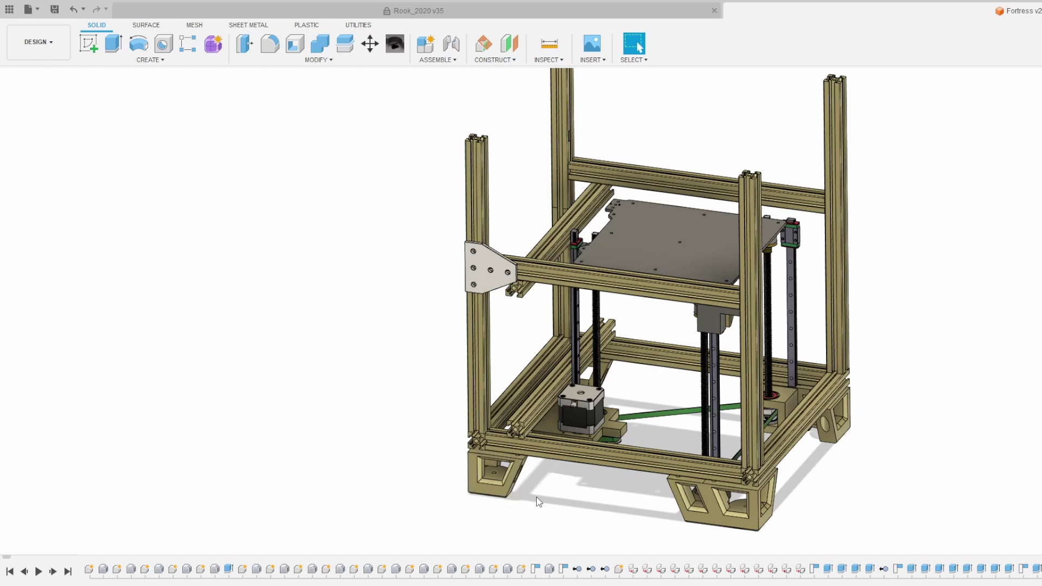
middle_click_drag(590, 515, 577, 478, "shift")
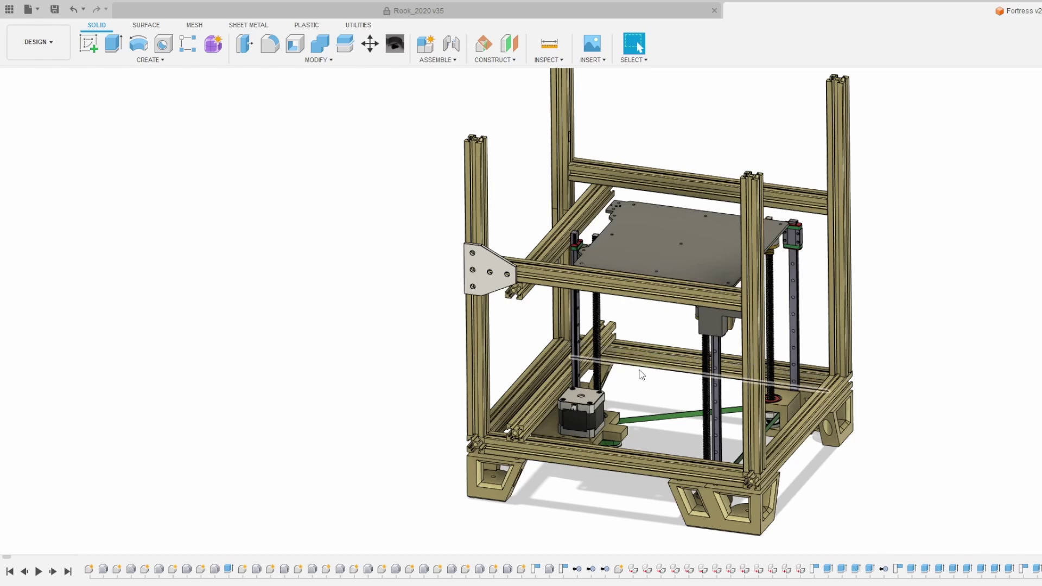
middle_click_drag(642, 380, 616, 393, "shift")
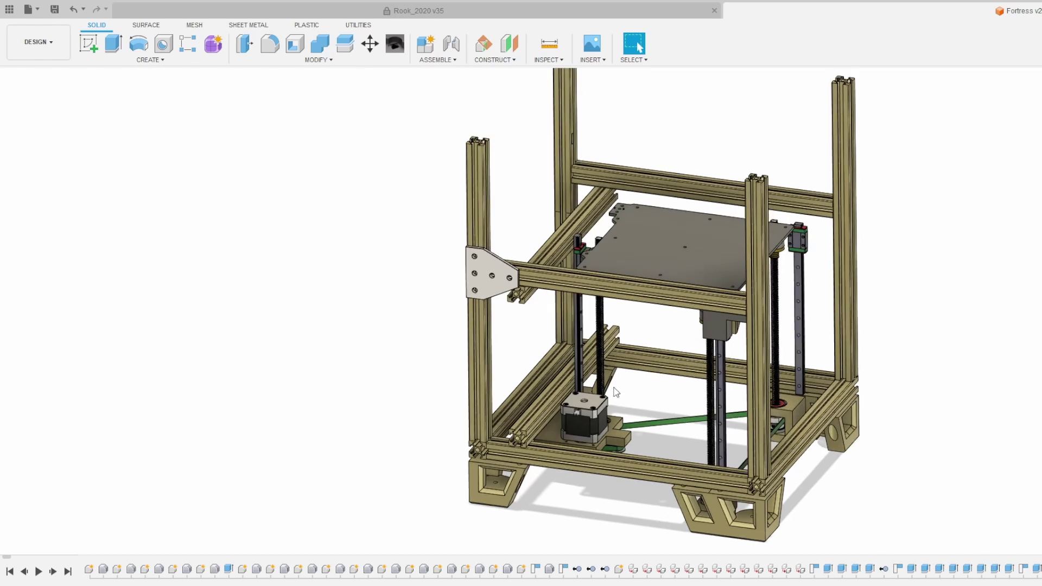